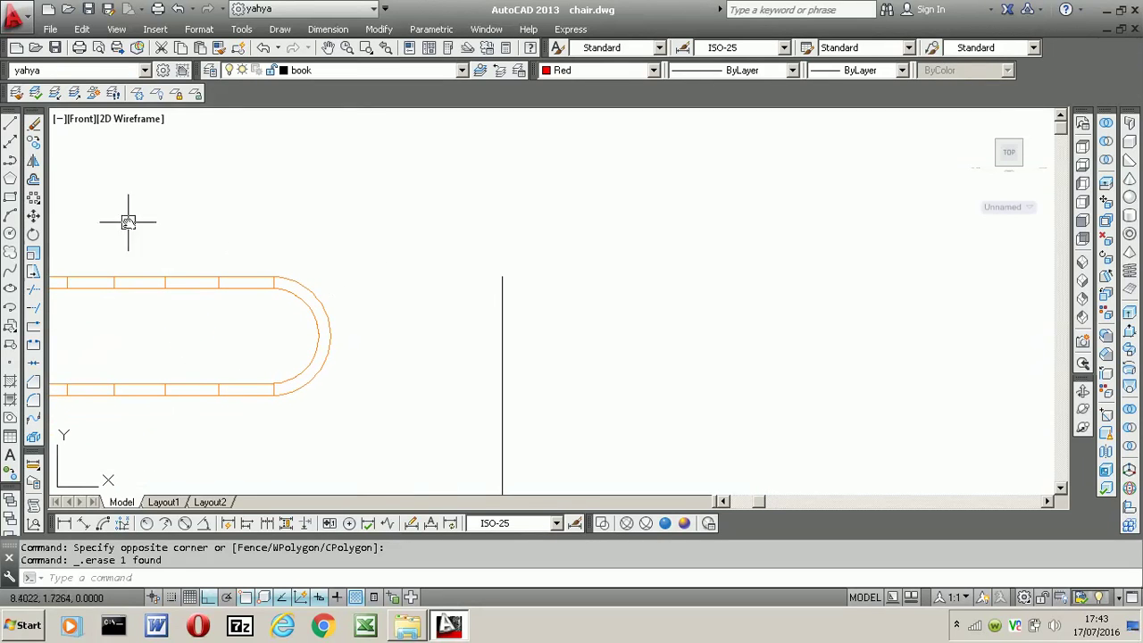
- Draw a 0.15 by 0.004 rectangle from the top of the vertical line
{"action": "left_click", "coordinate": [10, 197]}
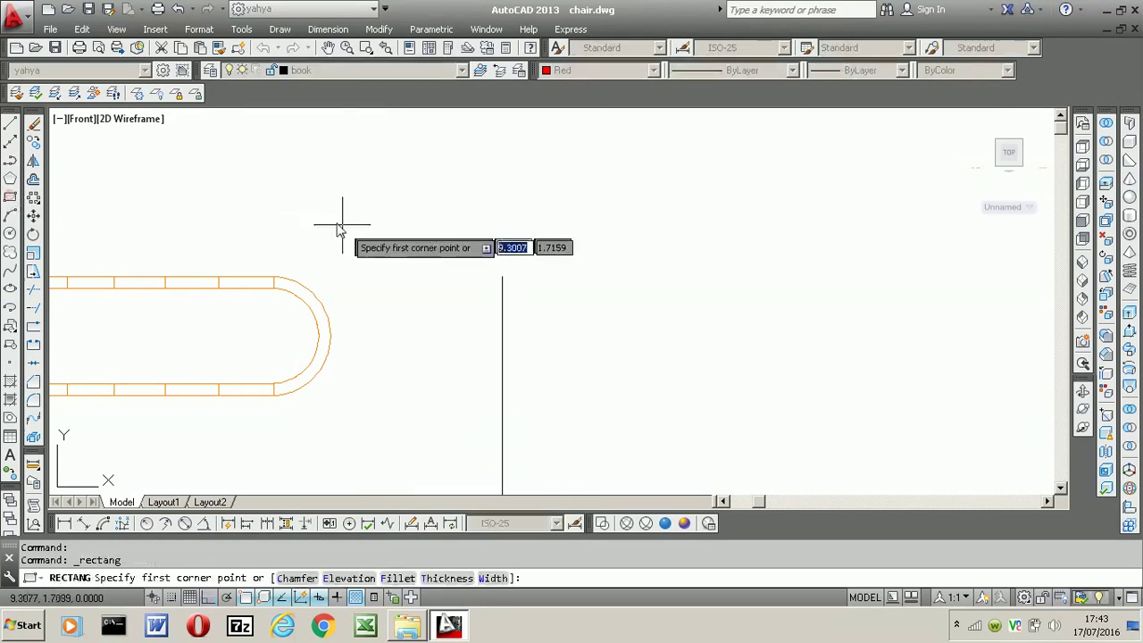
{"action": "left_click", "coordinate": [503, 278]}
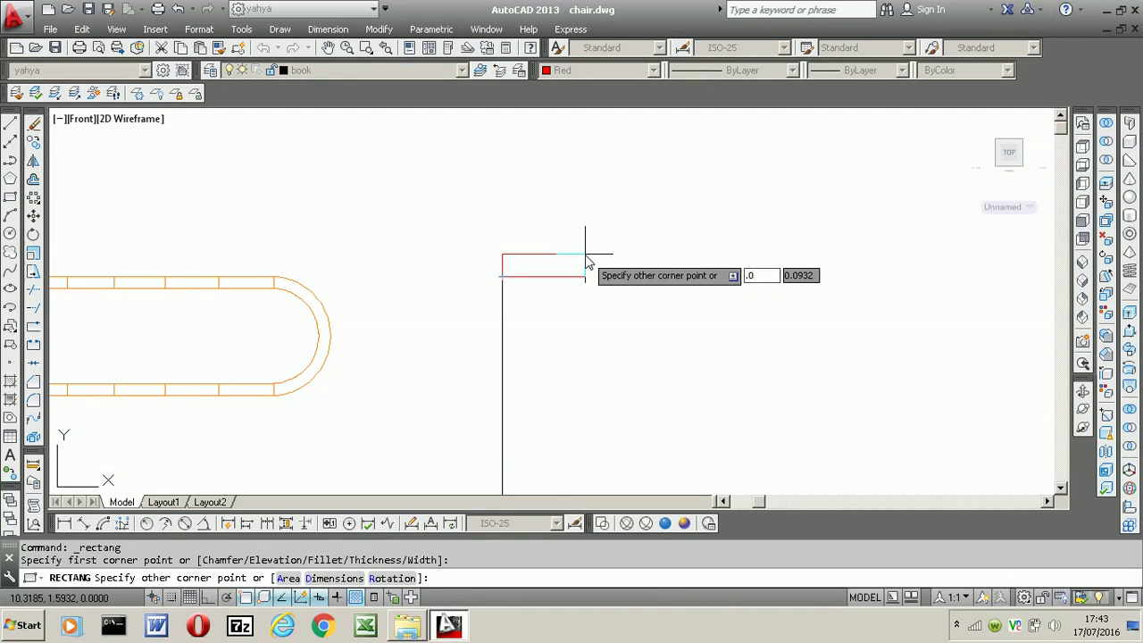
{"action": "type", "text": ".04"}
{"action": "key", "text": "Tab"}
{"action": "type", "text": "."}
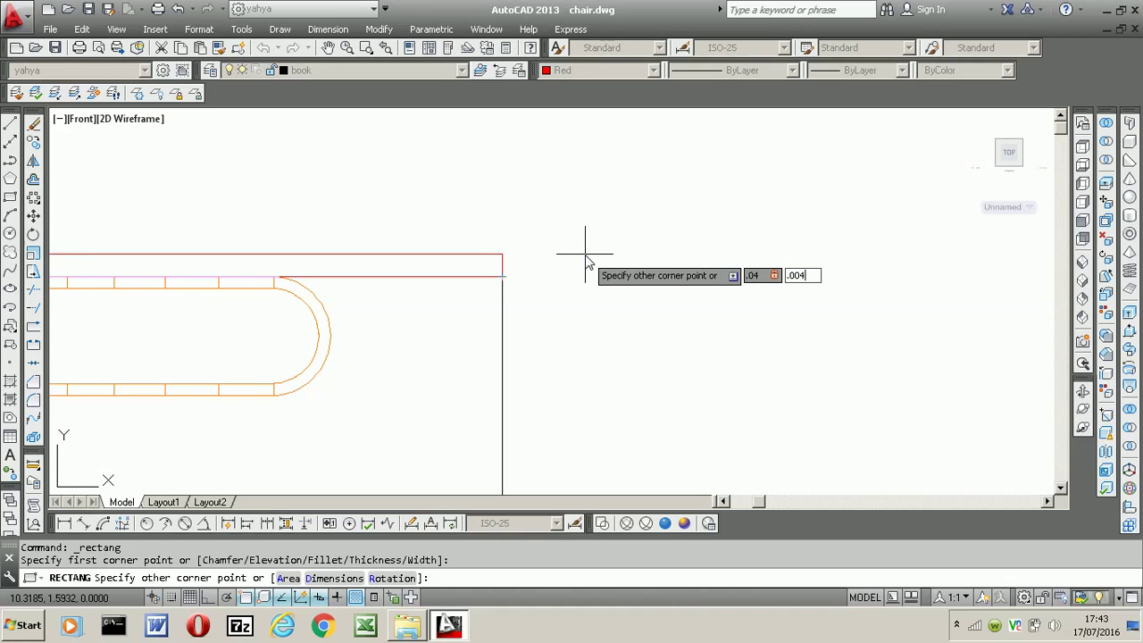
{"action": "key", "text": "Return"}
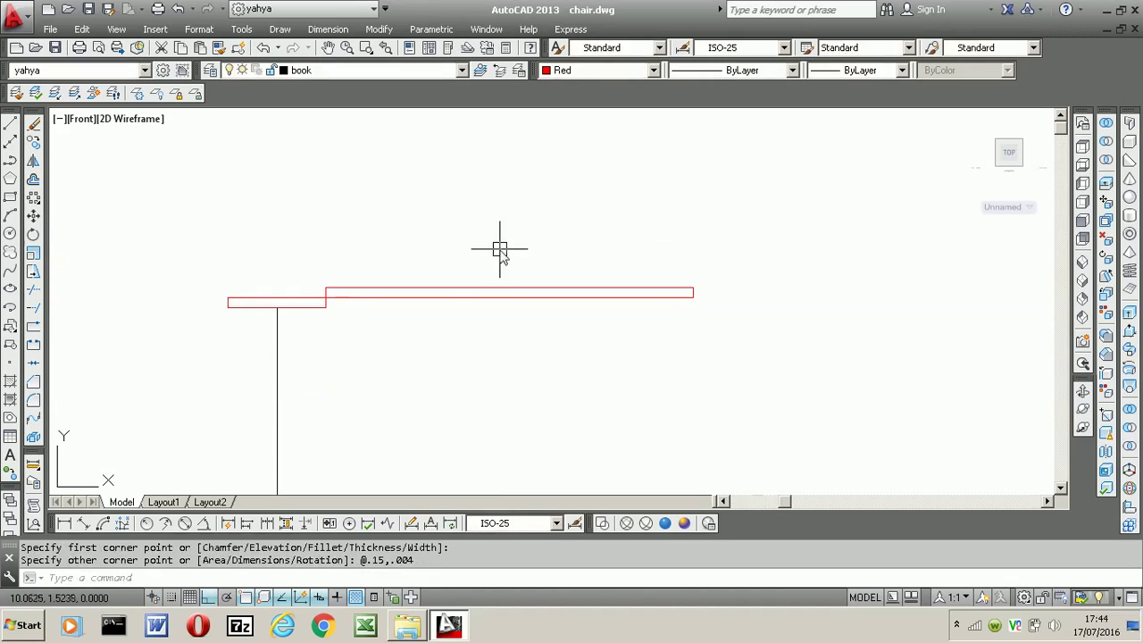
- Window-select the new long rectangle so it can be moved
{"action": "left_click", "coordinate": [500, 250]}
{"action": "left_click", "coordinate": [412, 338]}
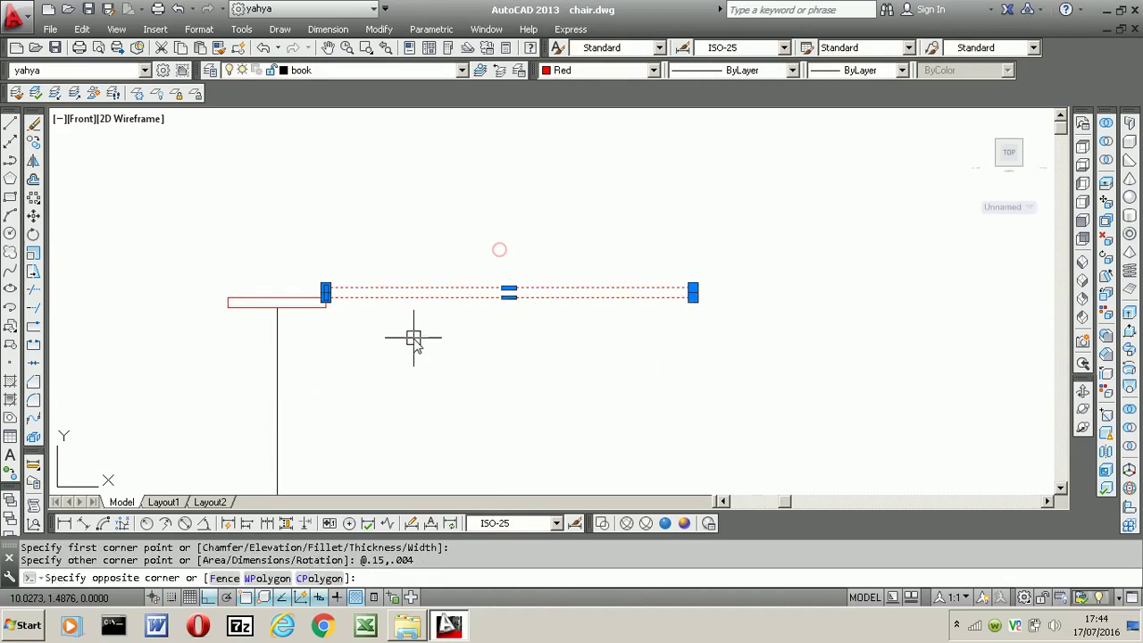
{"action": "left_click", "coordinate": [32, 216]}
- Move the long rectangle 0.004 upward onto the short one, cancelling a stray line
{"action": "left_click", "coordinate": [406, 227]}
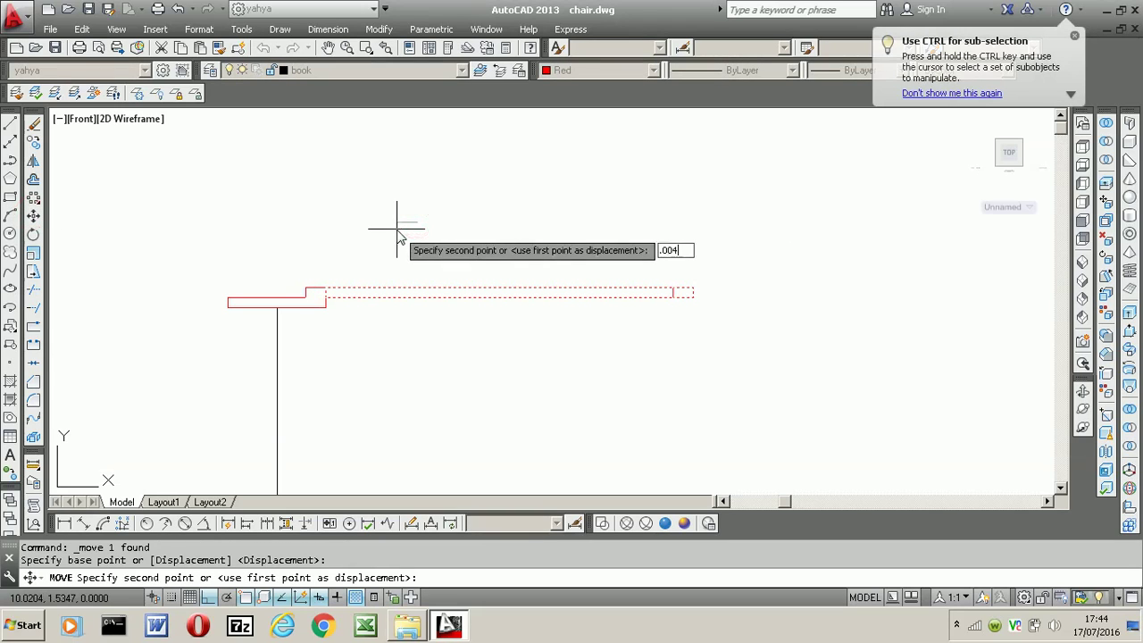
{"action": "key", "text": "Return"}
{"action": "type", "text": "l"}
{"action": "key", "text": "Return"}
{"action": "left_click", "coordinate": [349, 328]}
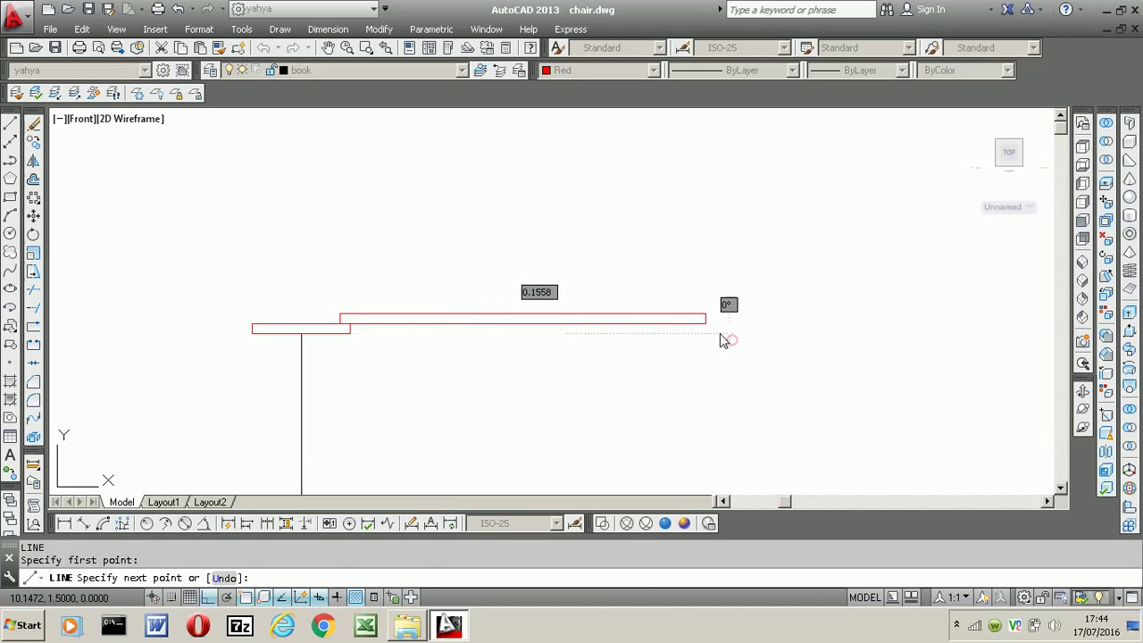
{"action": "key", "text": "Escape"}
{"action": "left_click", "coordinate": [725, 340]}
{"action": "key", "text": "Escape"}
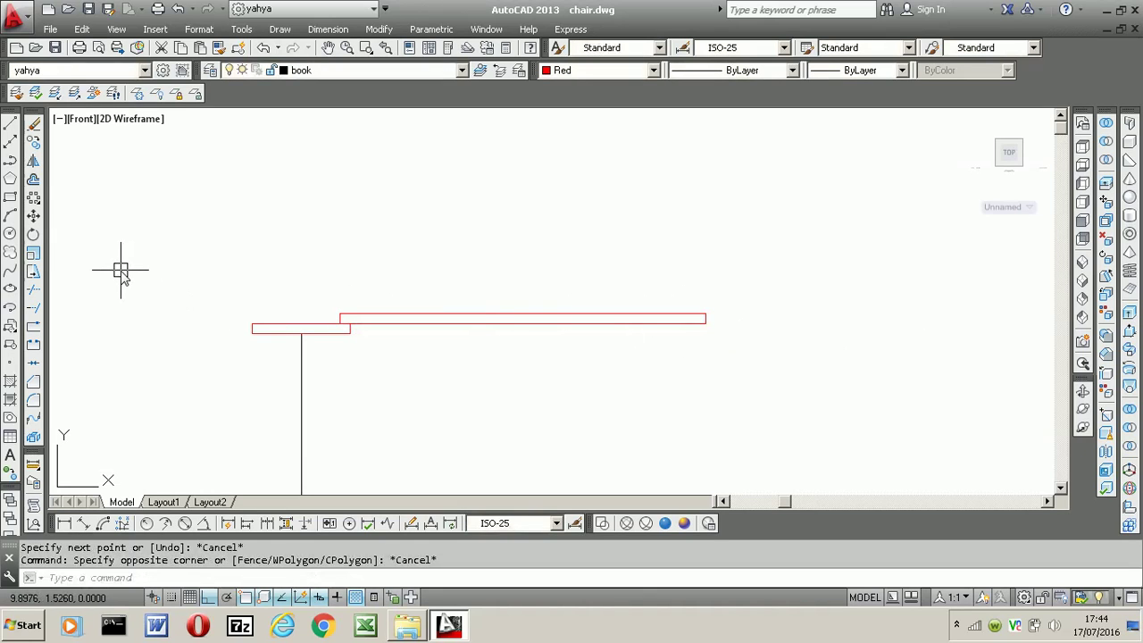
- Align the long rectangle with its left corner fixed and right end on the lower line, without scaling
{"action": "type", "text": "lal"}
{"action": "key", "text": "Return"}
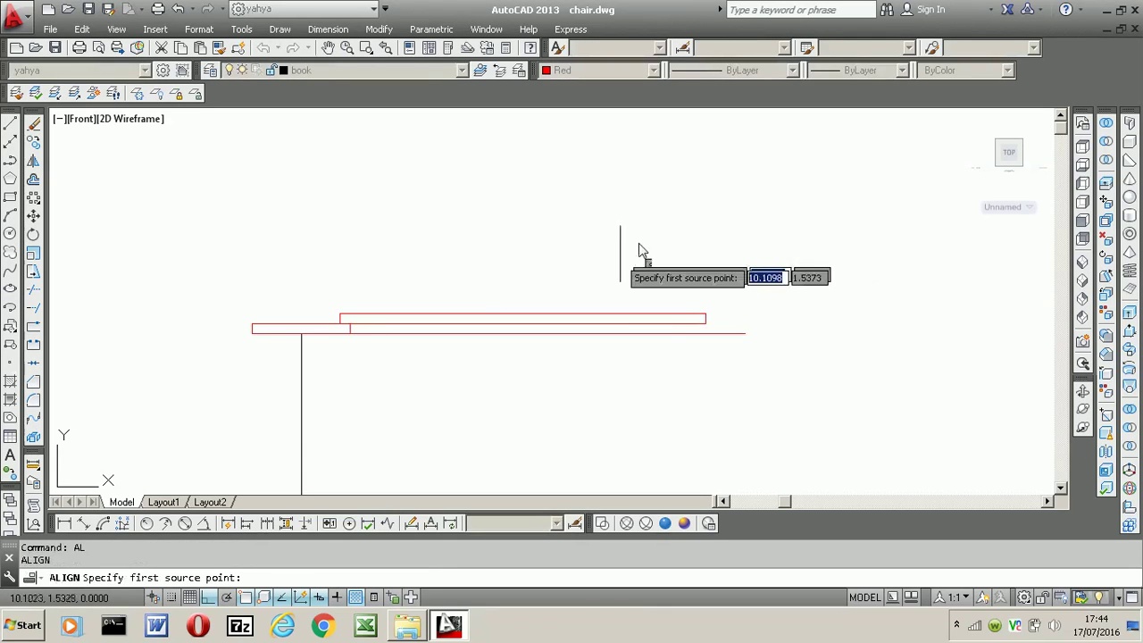
{"action": "scroll", "coordinate": [328, 334], "scroll_direction": "up", "scroll_amount": 2}
{"action": "scroll", "coordinate": [397, 321], "scroll_direction": "up", "scroll_amount": 1}
{"action": "left_click", "coordinate": [401, 317]}
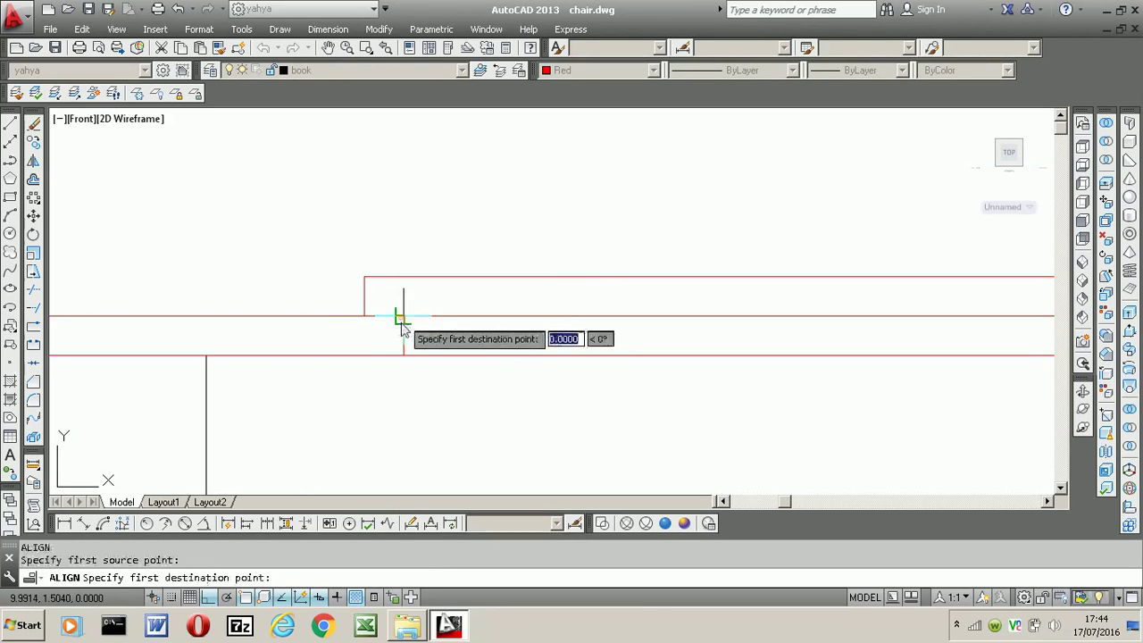
{"action": "left_click", "coordinate": [401, 317]}
{"action": "scroll", "coordinate": [268, 352], "scroll_direction": "down", "scroll_amount": 2}
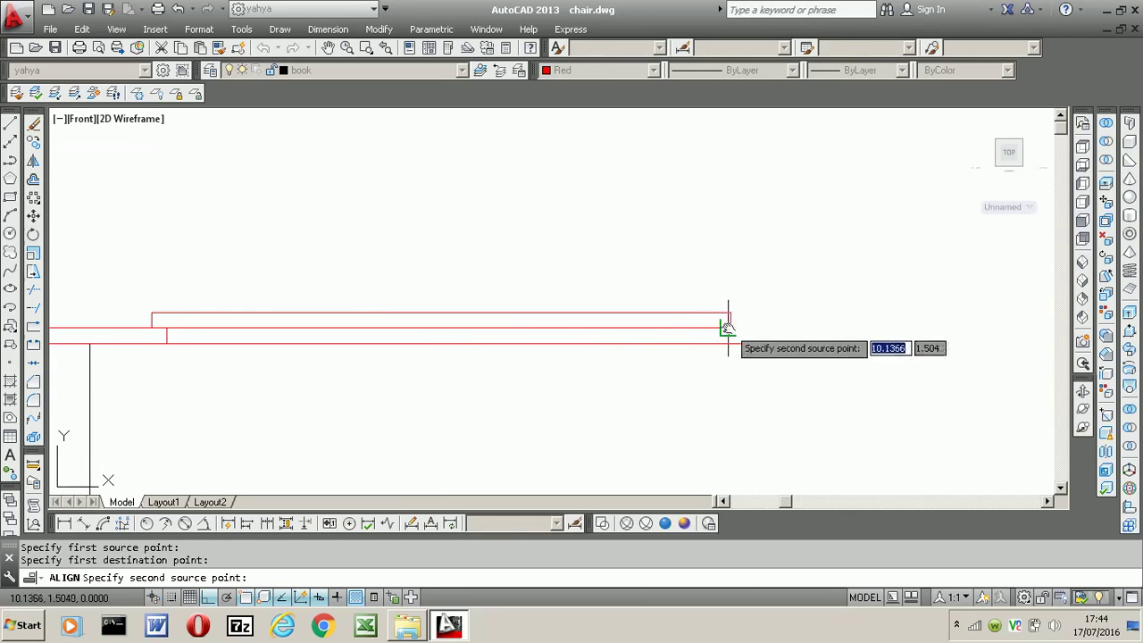
{"action": "left_click", "coordinate": [728, 328]}
{"action": "scroll", "coordinate": [729, 330], "scroll_direction": "up", "scroll_amount": 2}
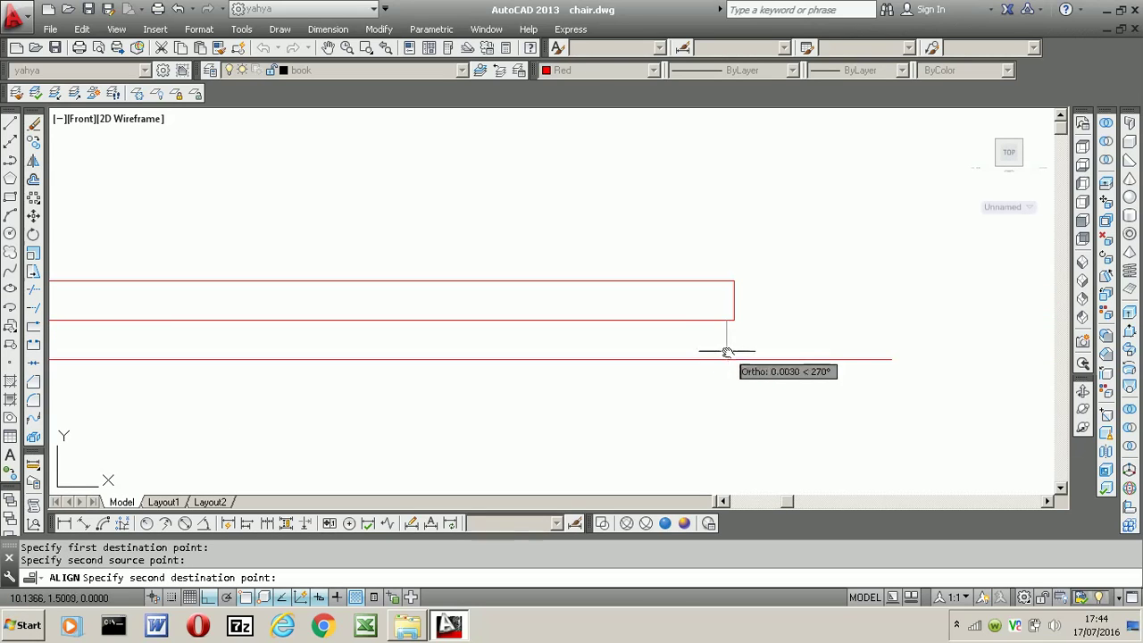
{"action": "left_click", "coordinate": [726, 359]}
{"action": "key", "text": "Return"}
{"action": "key", "text": "Return"}
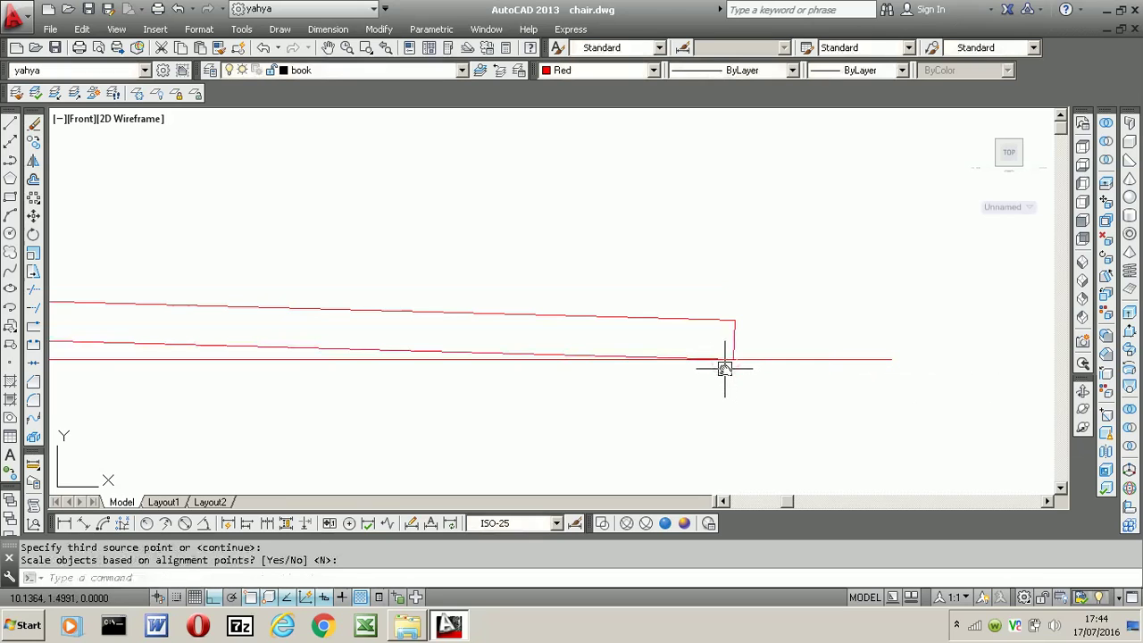
{"action": "scroll", "coordinate": [668, 340], "scroll_direction": "down", "scroll_amount": 1}
{"action": "scroll", "coordinate": [613, 339], "scroll_direction": "down", "scroll_amount": 1}
{"action": "scroll", "coordinate": [535, 326], "scroll_direction": "down", "scroll_amount": 1}
{"action": "middle_click_drag", "start_coordinate": [516, 319], "coordinate": [570, 333]}
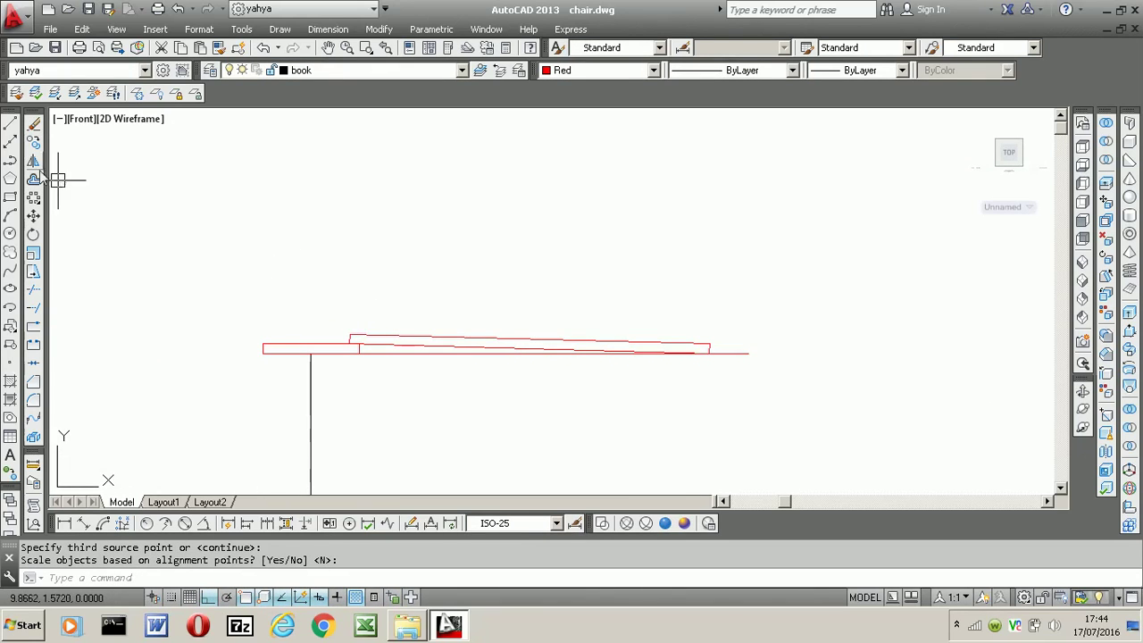
- Draw a wavy spline from the vertical line sloping down rightward above the tilted page
{"action": "left_click", "coordinate": [10, 122]}
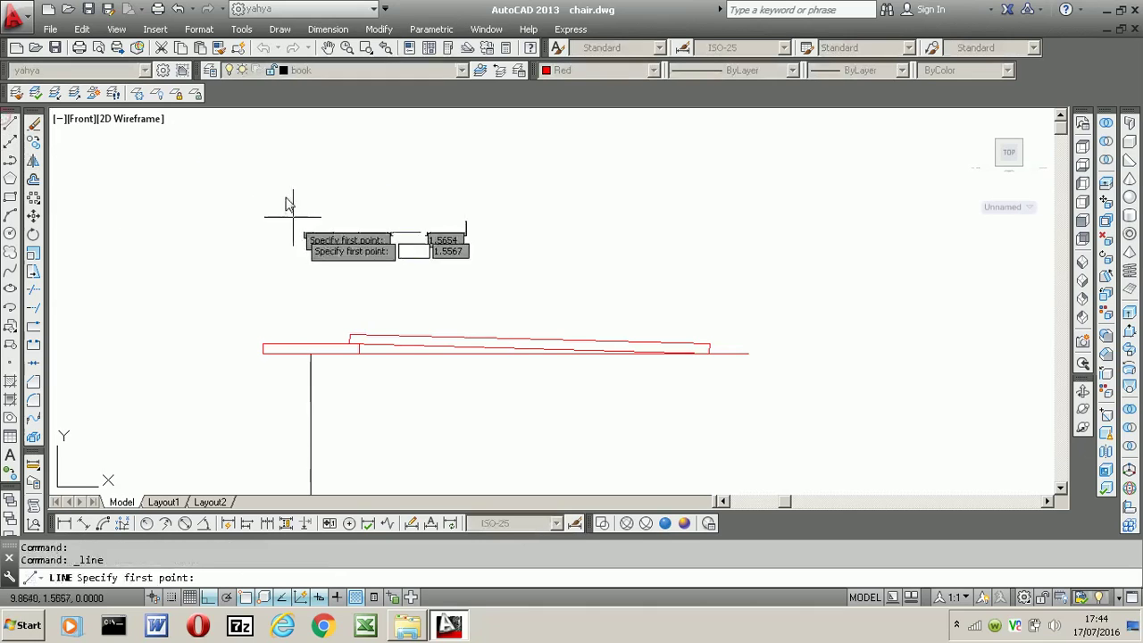
{"action": "left_click", "coordinate": [310, 345]}
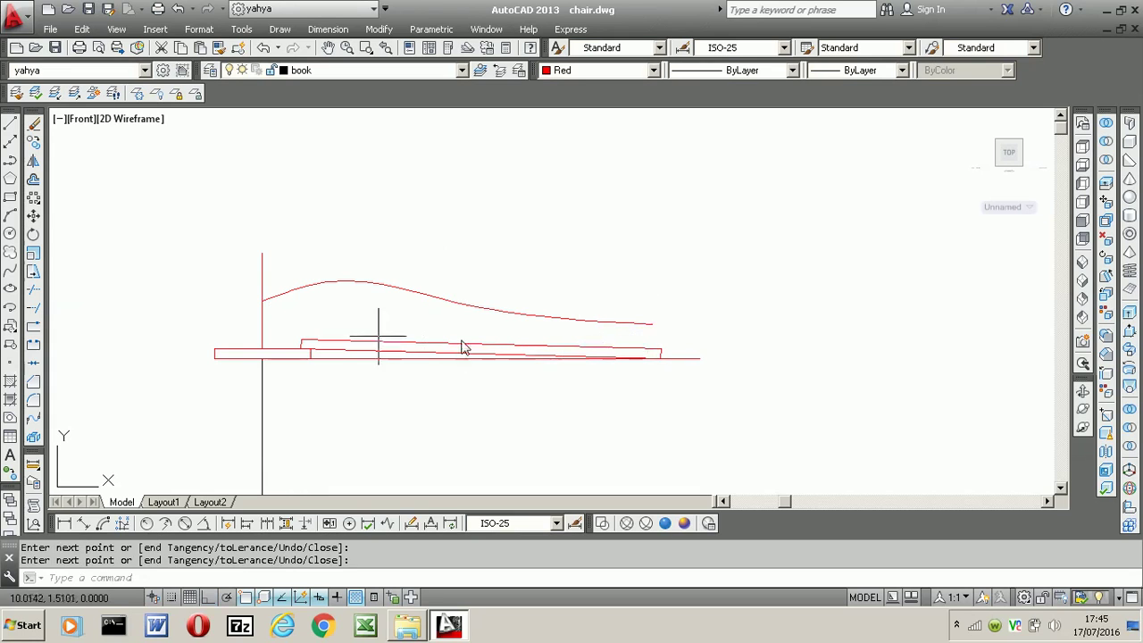
{"action": "key", "text": "Return"}
{"action": "left_click", "coordinate": [328, 284]}
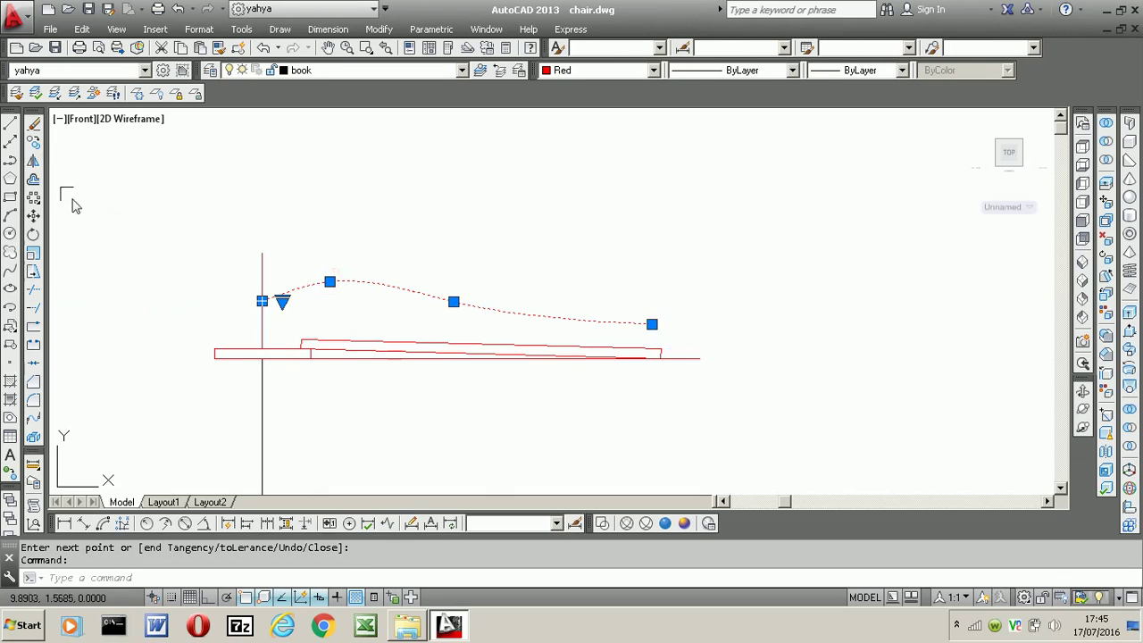
- Place a second copy of the wavy spline beside the original and check its right-end grip
{"action": "left_click", "coordinate": [34, 142]}
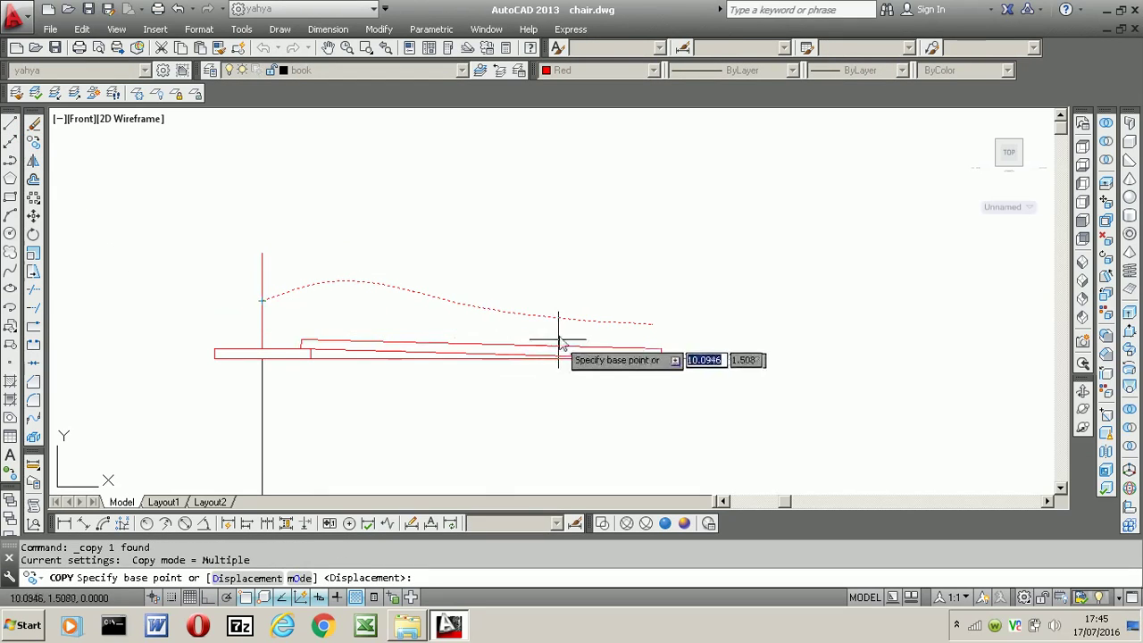
{"action": "left_click", "coordinate": [653, 324]}
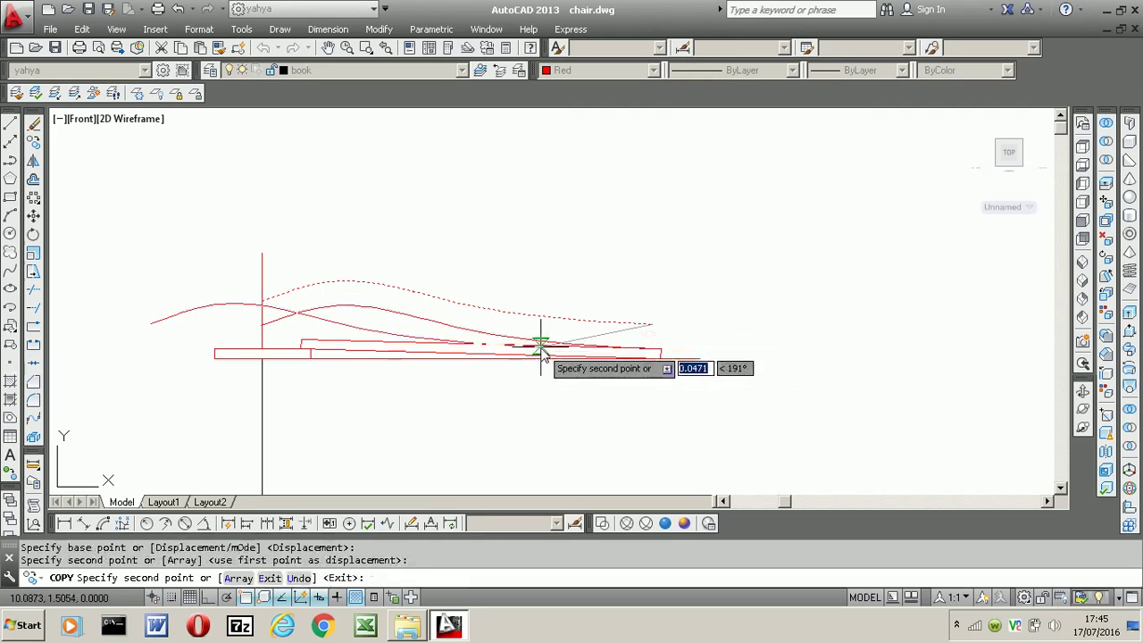
{"action": "key", "text": "Escape"}
{"action": "left_click", "coordinate": [515, 334]}
{"action": "scroll", "coordinate": [643, 357], "scroll_direction": "up", "scroll_amount": 3}
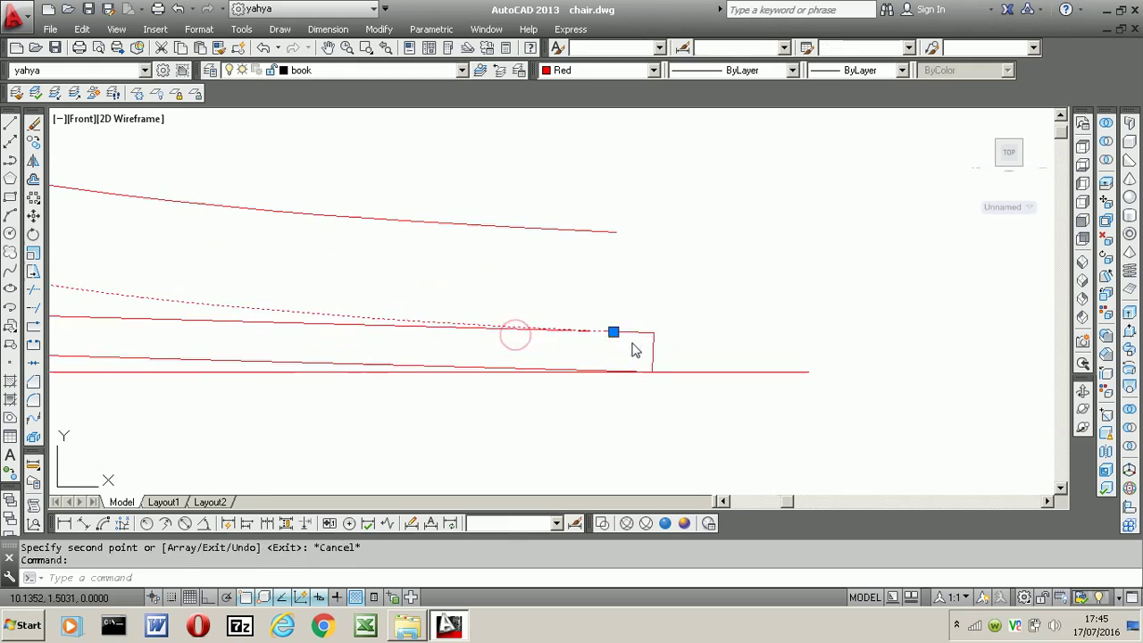
{"action": "left_click", "coordinate": [613, 332]}
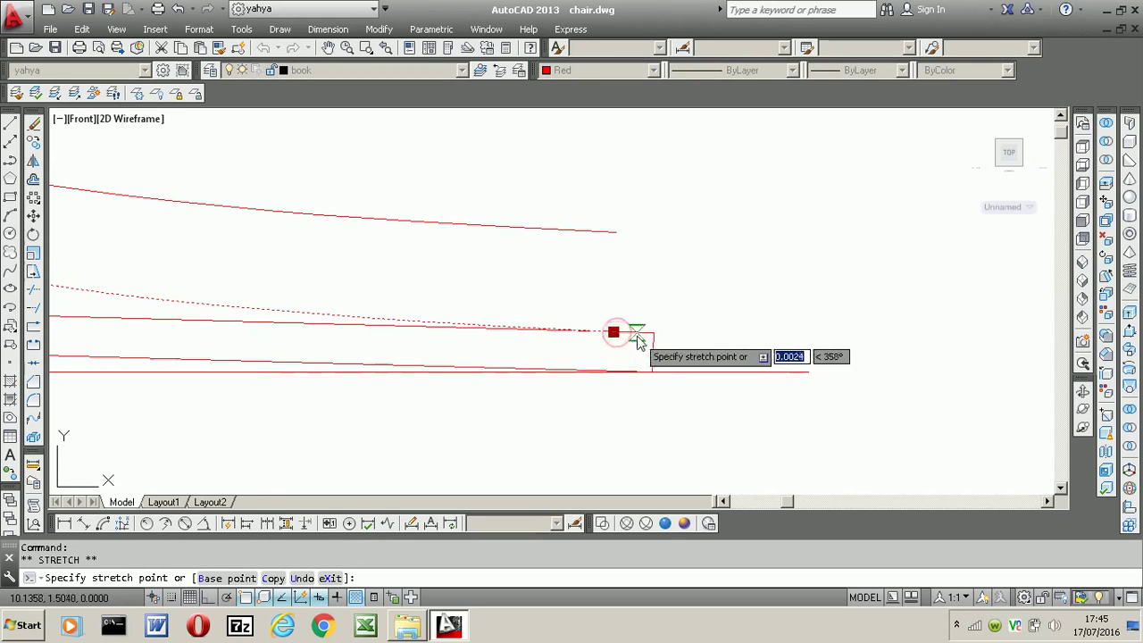
{"action": "key", "text": "Escape"}
{"action": "scroll", "coordinate": [627, 328], "scroll_direction": "down", "scroll_amount": 2}
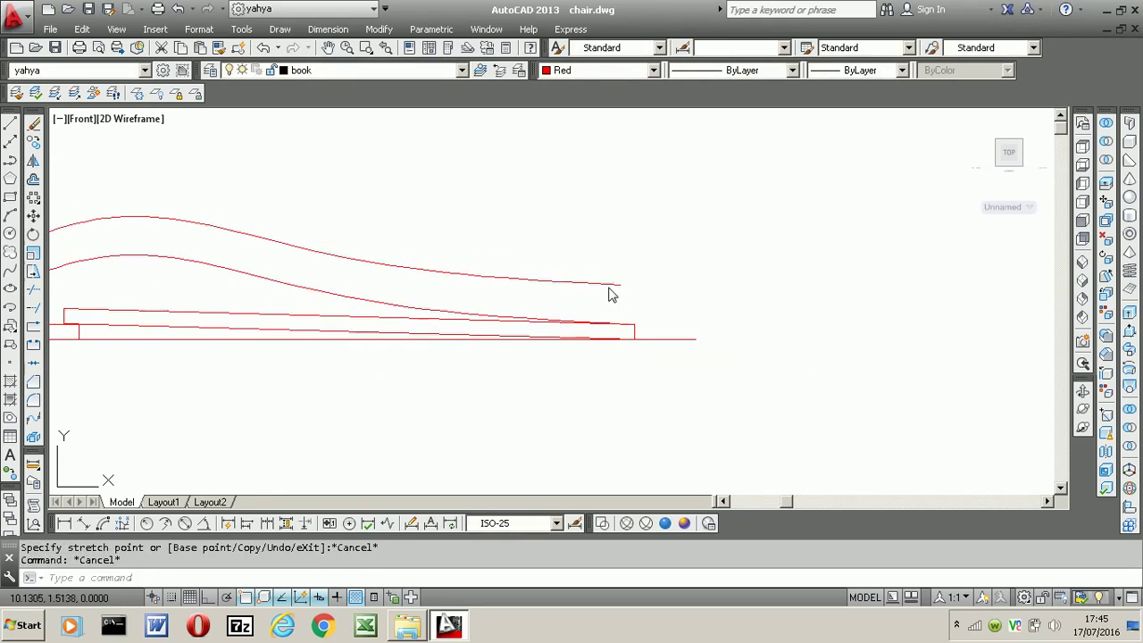
{"action": "scroll", "coordinate": [611, 295], "scroll_direction": "down", "scroll_amount": 1}
{"action": "scroll", "coordinate": [607, 294], "scroll_direction": "down", "scroll_amount": 2}
- Drag the lower spline's fit points downward to flatten its arch
{"action": "scroll", "coordinate": [449, 280], "scroll_direction": "up", "scroll_amount": 2}
{"action": "left_click", "coordinate": [428, 279]}
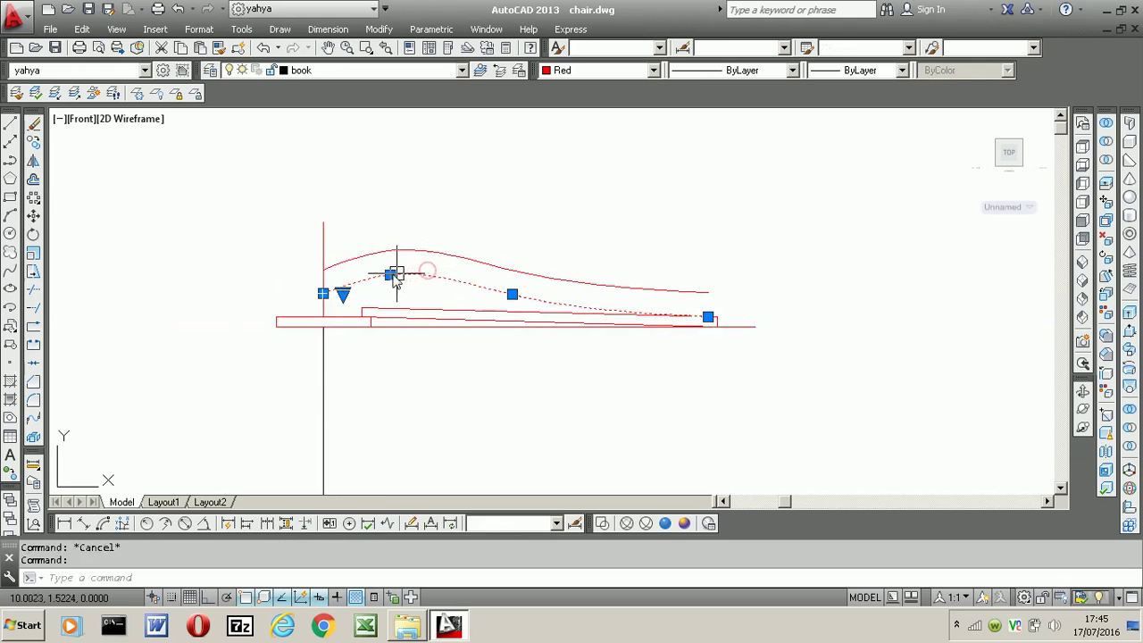
{"action": "left_click", "coordinate": [393, 274]}
{"action": "left_click", "coordinate": [393, 292]}
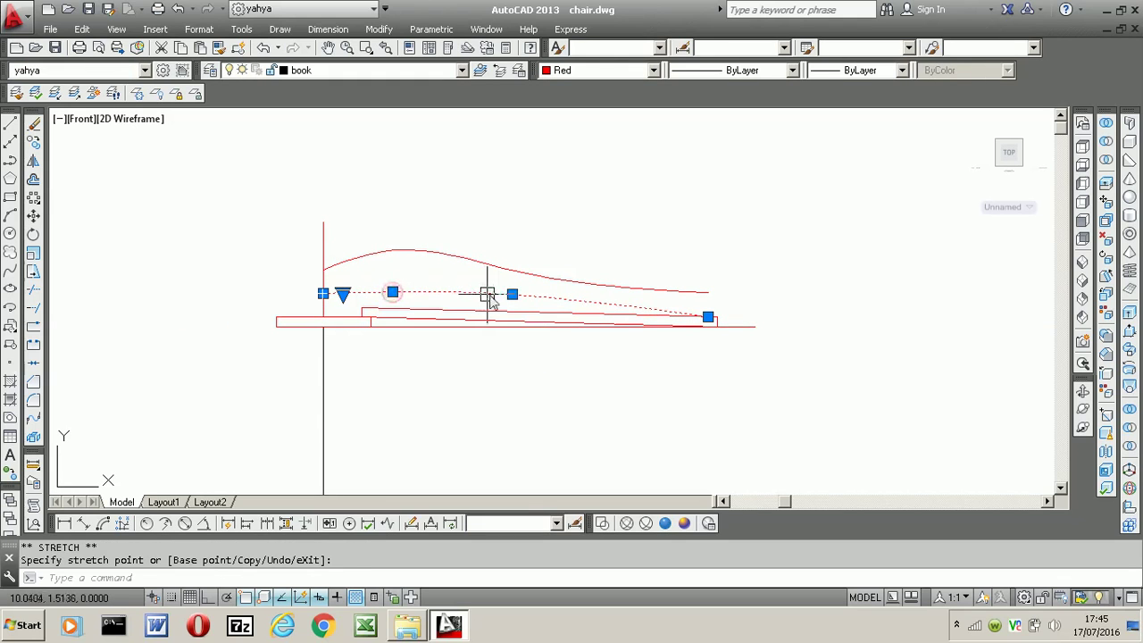
{"action": "scroll", "coordinate": [511, 296], "scroll_direction": "up", "scroll_amount": 2}
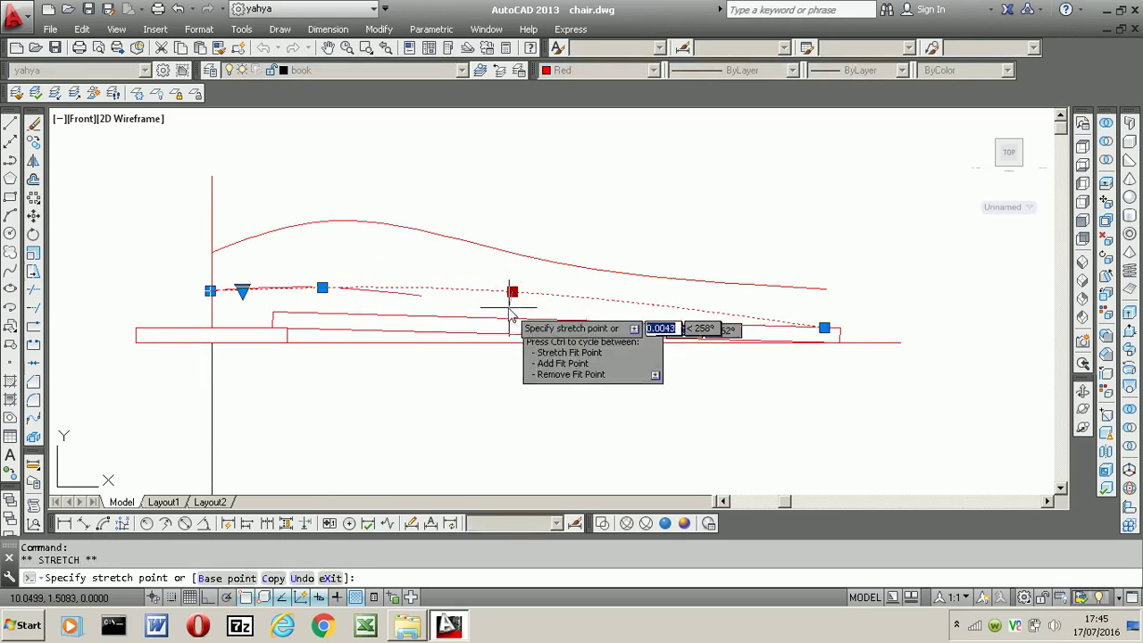
{"action": "scroll", "coordinate": [512, 308], "scroll_direction": "up", "scroll_amount": 2}
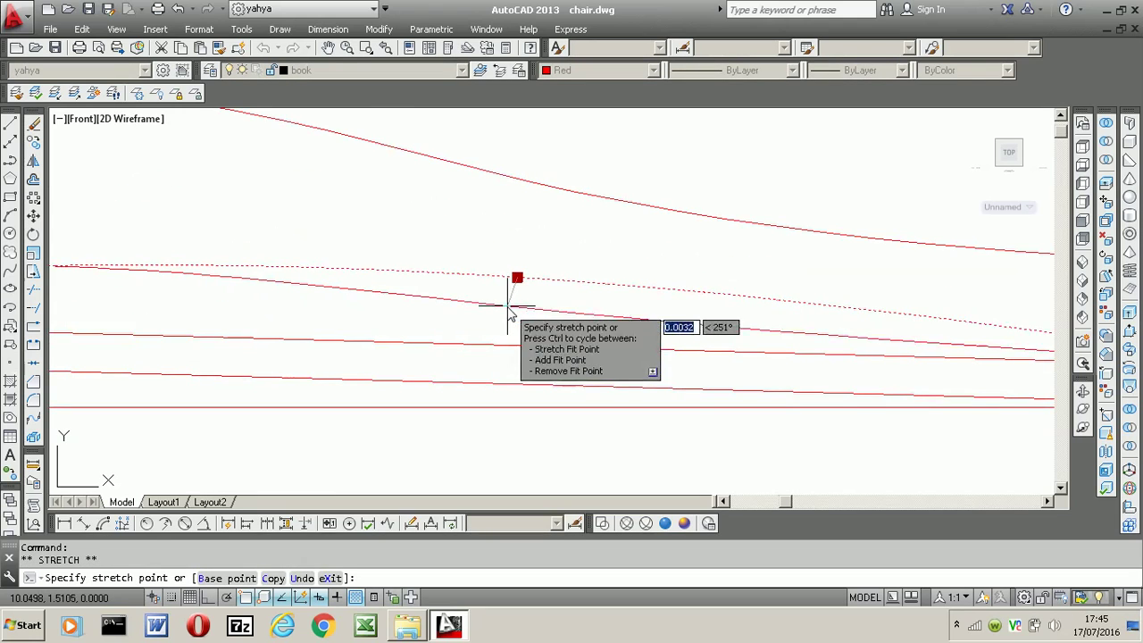
{"action": "left_click", "coordinate": [508, 306]}
{"action": "scroll", "coordinate": [500, 312], "scroll_direction": "down", "scroll_amount": 3}
{"action": "scroll", "coordinate": [667, 331], "scroll_direction": "up", "scroll_amount": 2}
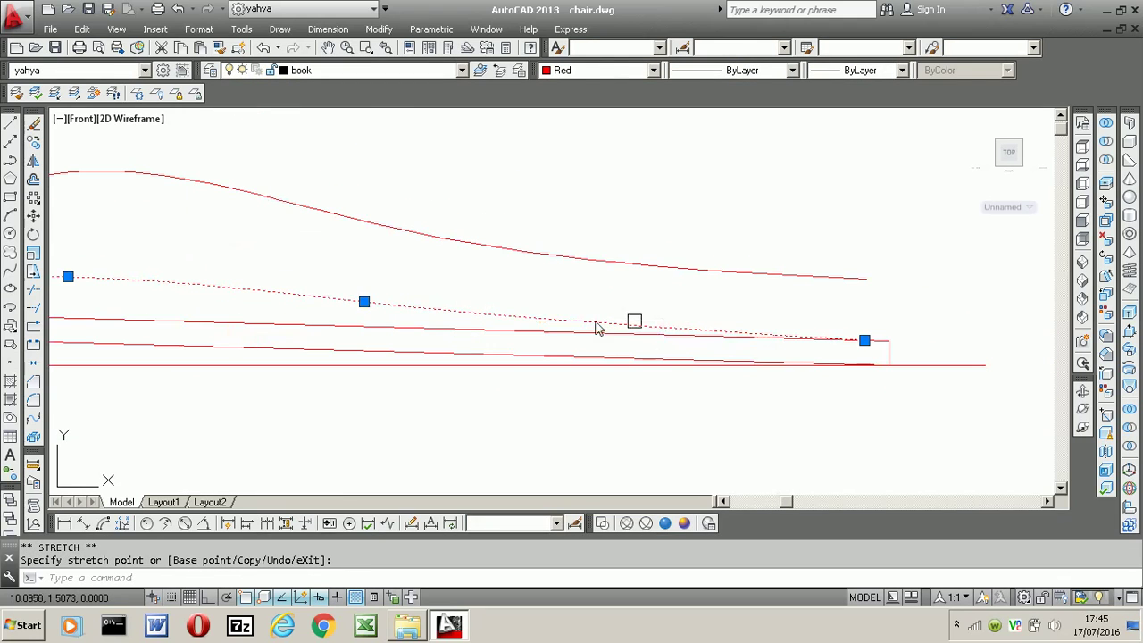
- Fix the lower spline's left end at the vertical edge and adjust its middle fit point
{"action": "left_click", "coordinate": [364, 302]}
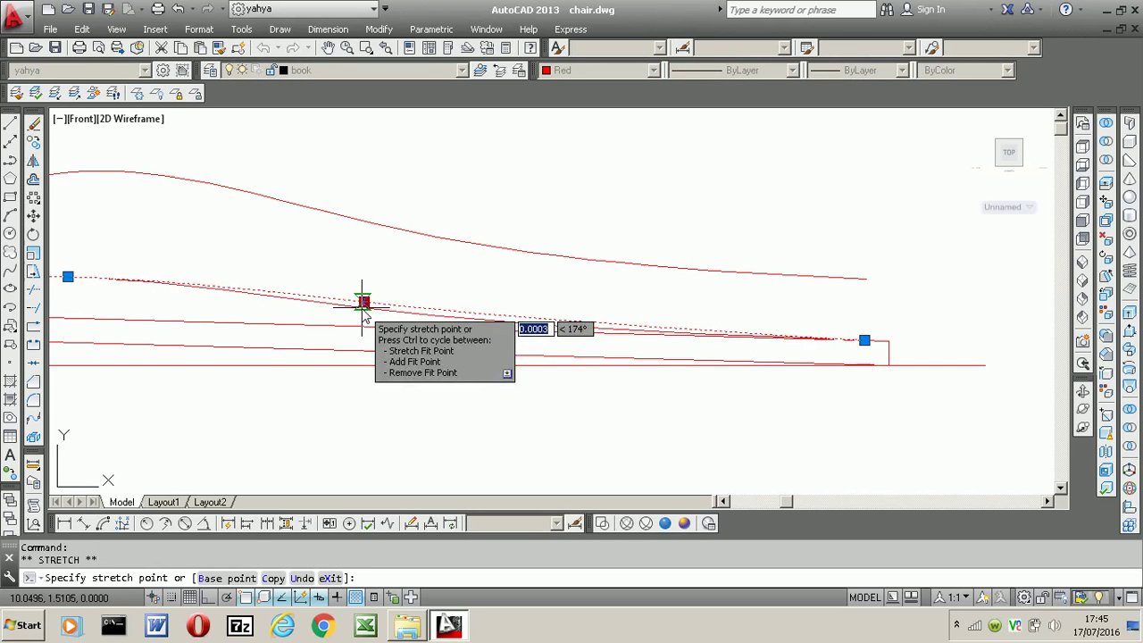
{"action": "left_click", "coordinate": [363, 303]}
{"action": "scroll", "coordinate": [366, 304], "scroll_direction": "down", "scroll_amount": 2}
{"action": "scroll", "coordinate": [384, 305], "scroll_direction": "down", "scroll_amount": 2}
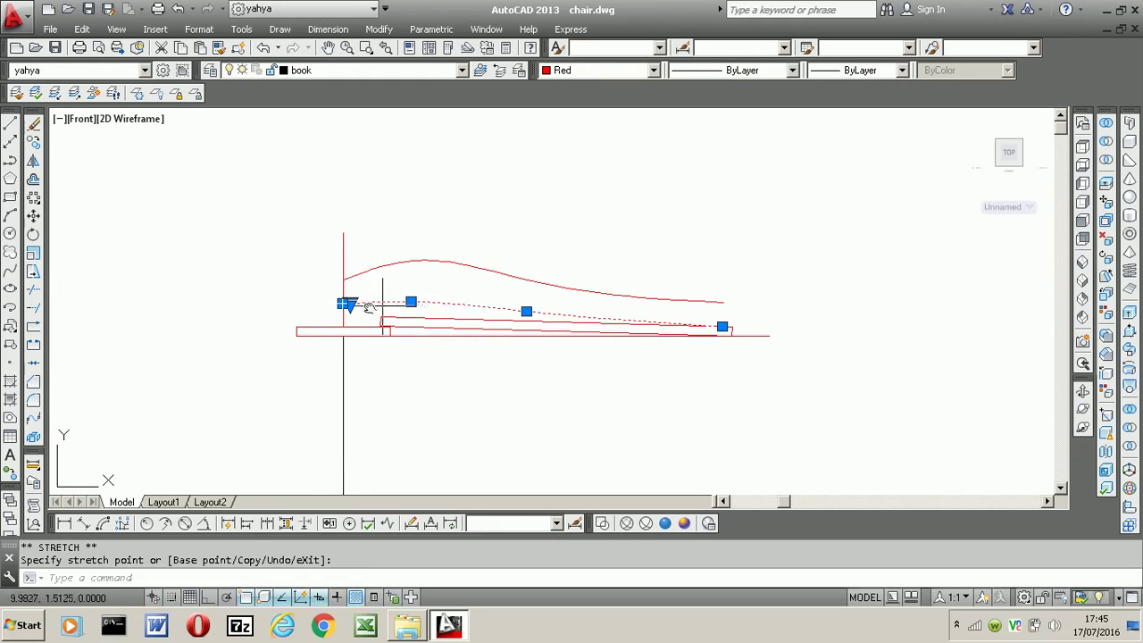
{"action": "scroll", "coordinate": [375, 304], "scroll_direction": "up", "scroll_amount": 2}
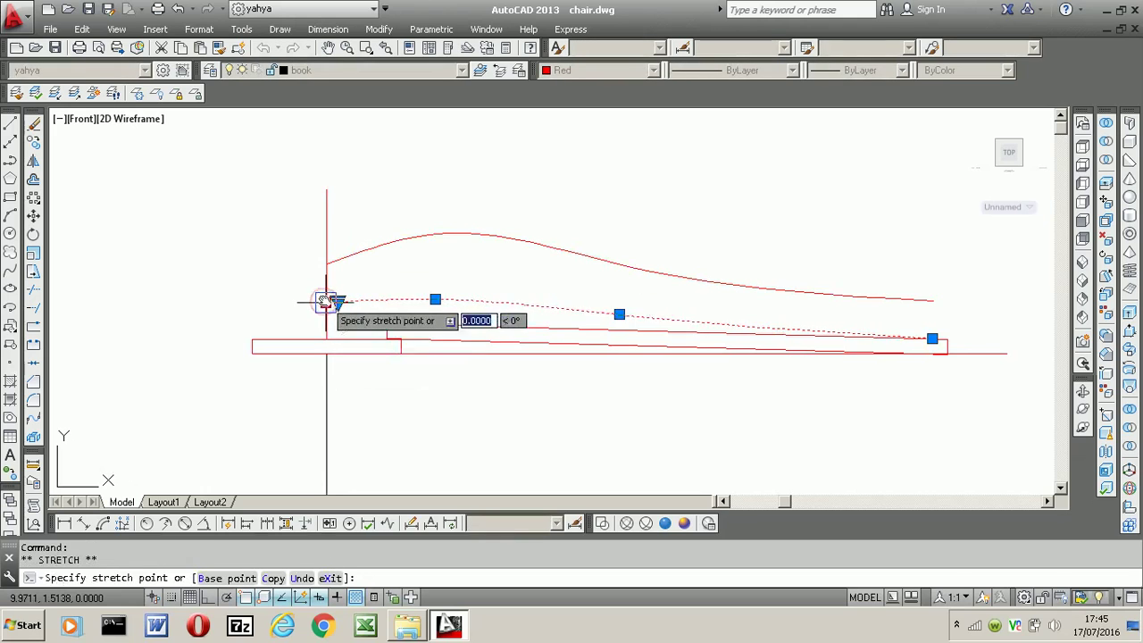
{"action": "scroll", "coordinate": [328, 303], "scroll_direction": "up", "scroll_amount": 3}
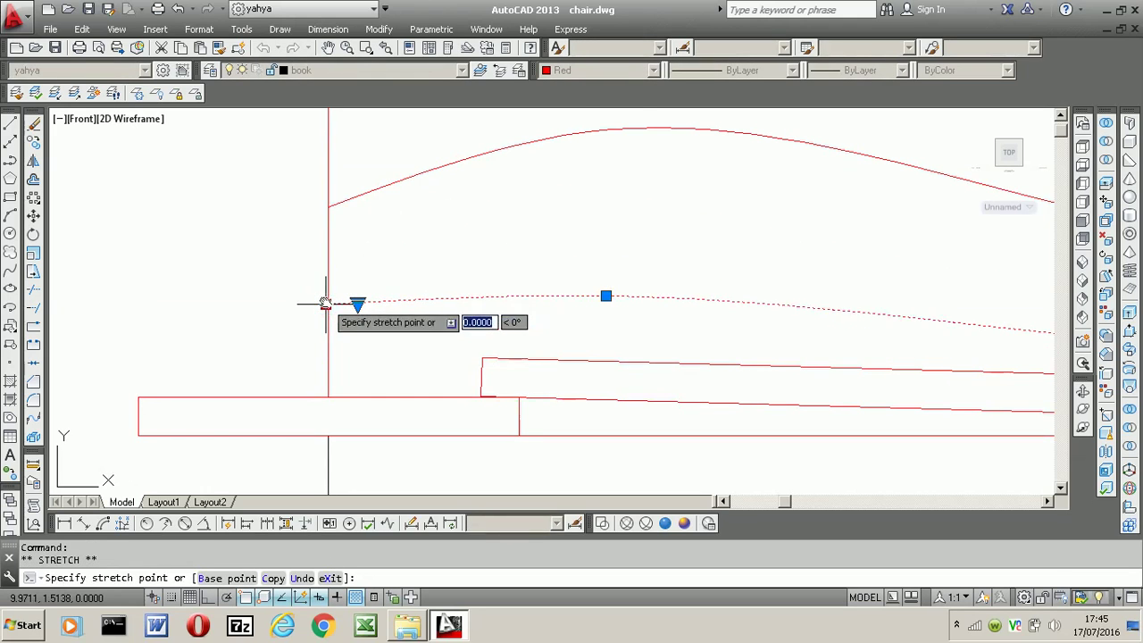
{"action": "left_click", "coordinate": [328, 350]}
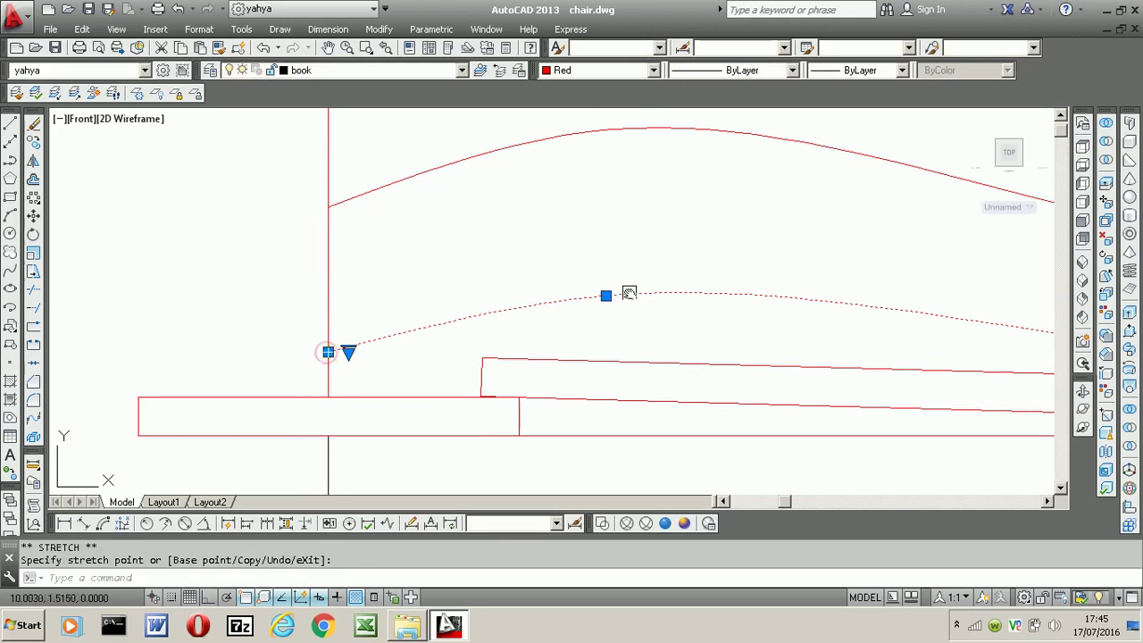
{"action": "left_click", "coordinate": [605, 295]}
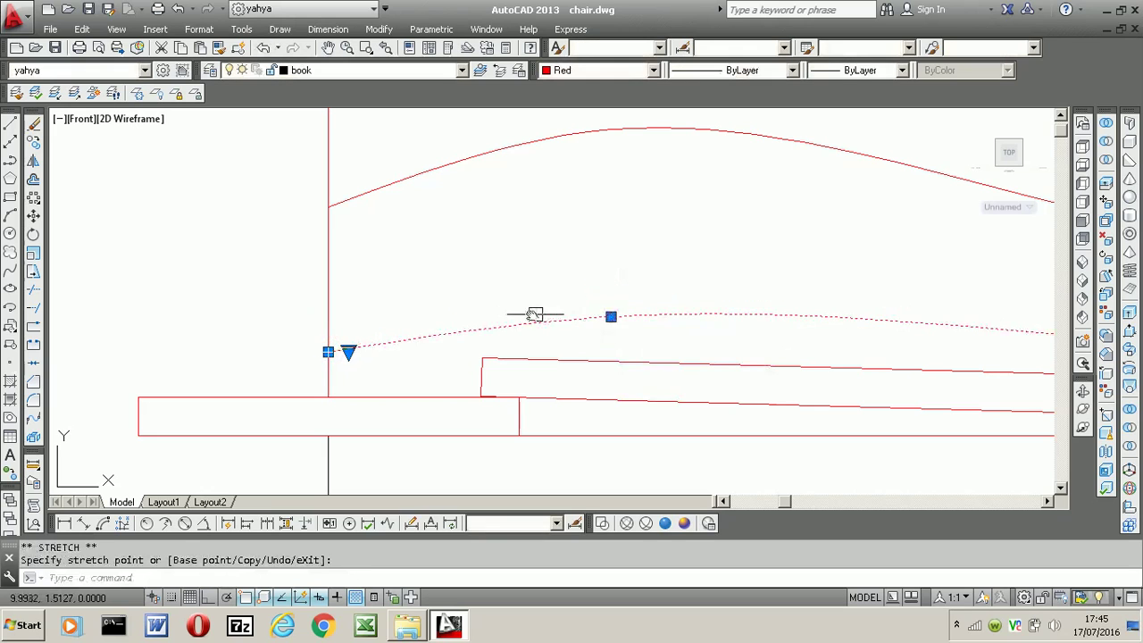
{"action": "scroll", "coordinate": [543, 314], "scroll_direction": "down", "scroll_amount": 4}
{"action": "middle_click_drag", "start_coordinate": [704, 324], "coordinate": [592, 314]}
{"action": "middle_click_drag", "start_coordinate": [750, 308], "coordinate": [510, 288]}
{"action": "key", "text": "Escape"}
{"action": "scroll", "coordinate": [657, 301], "scroll_direction": "down", "scroll_amount": 2}
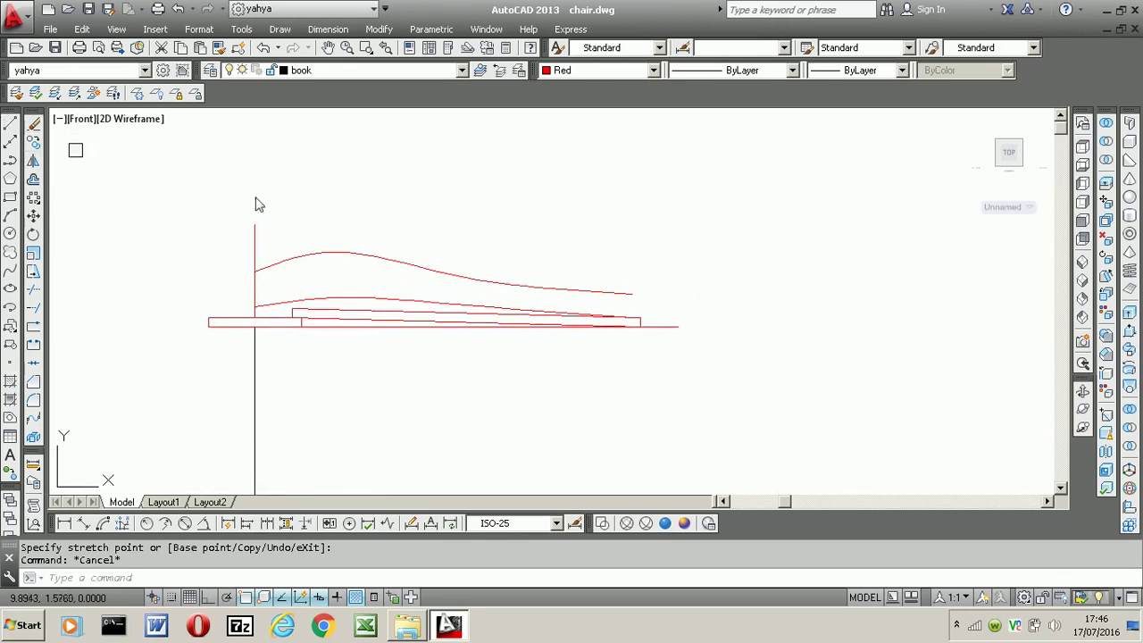
- Pull the upper curve's right end grip slightly left to a new position
{"action": "left_click", "coordinate": [632, 293]}
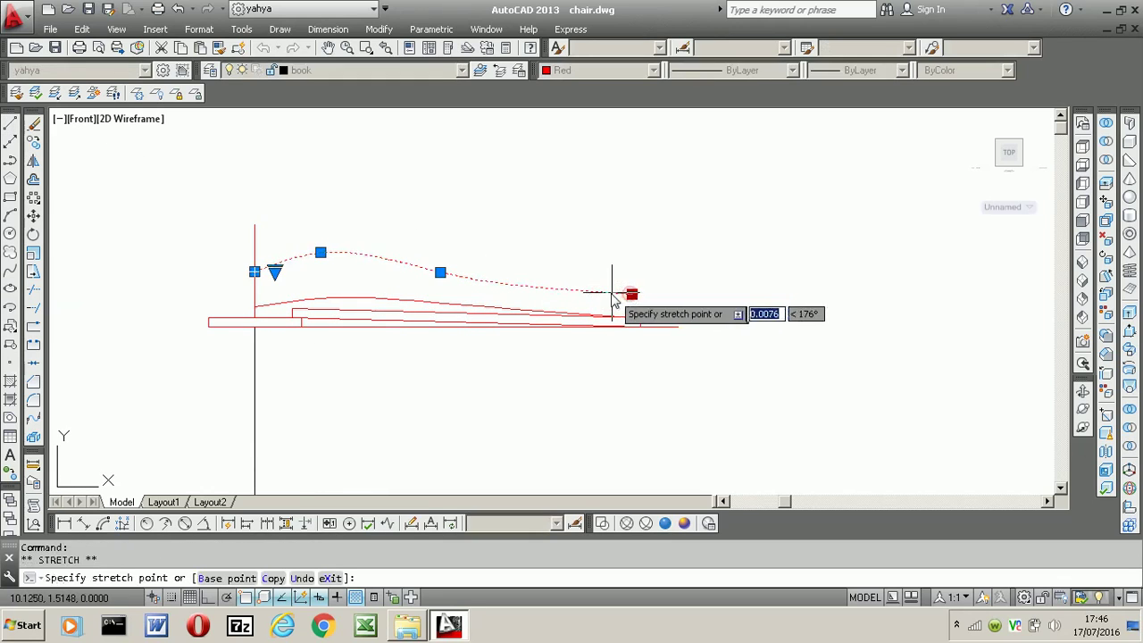
{"action": "scroll", "coordinate": [611, 294], "scroll_direction": "up", "scroll_amount": 3}
{"action": "left_click", "coordinate": [611, 291]}
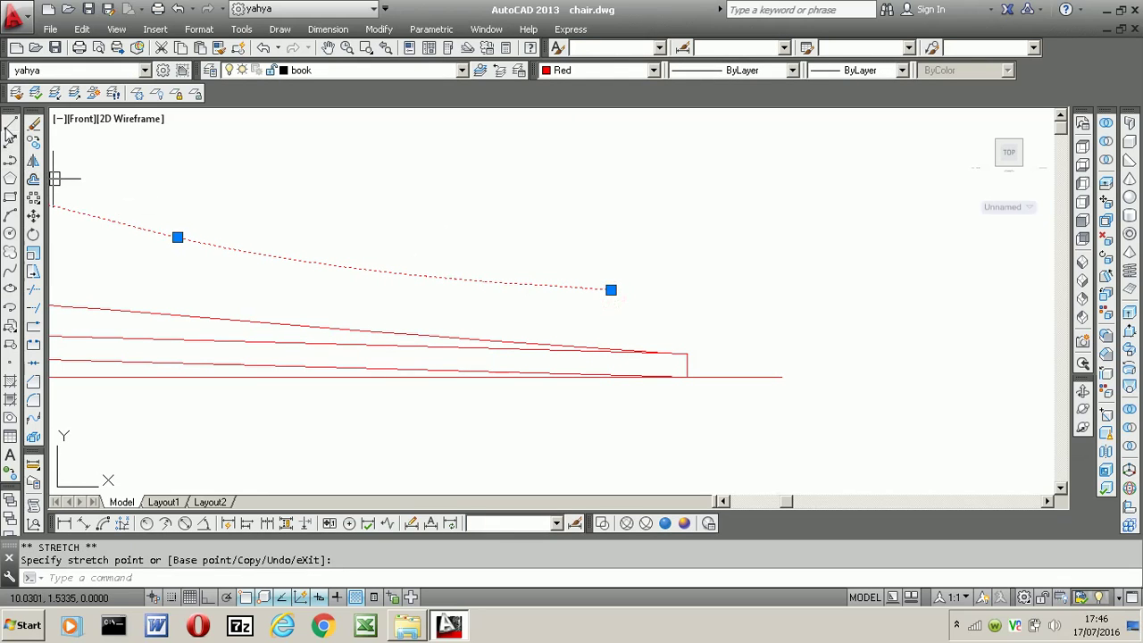
{"action": "left_click", "coordinate": [10, 125]}
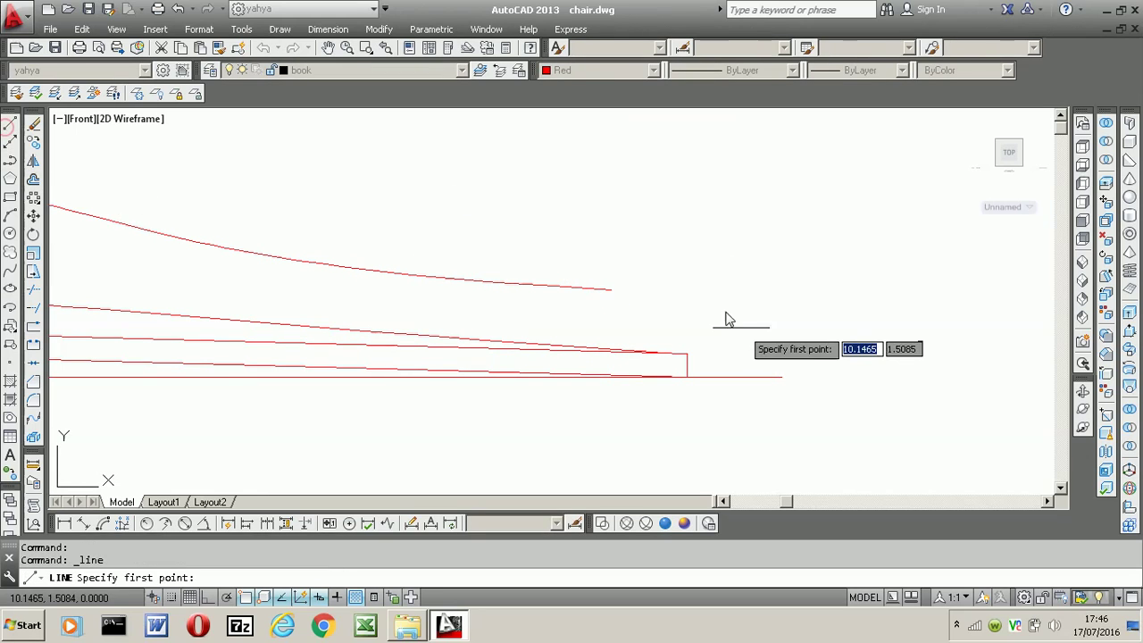
- Draw a slanted line from the upper curve's end down to the base's right corner
{"action": "left_click", "coordinate": [611, 290]}
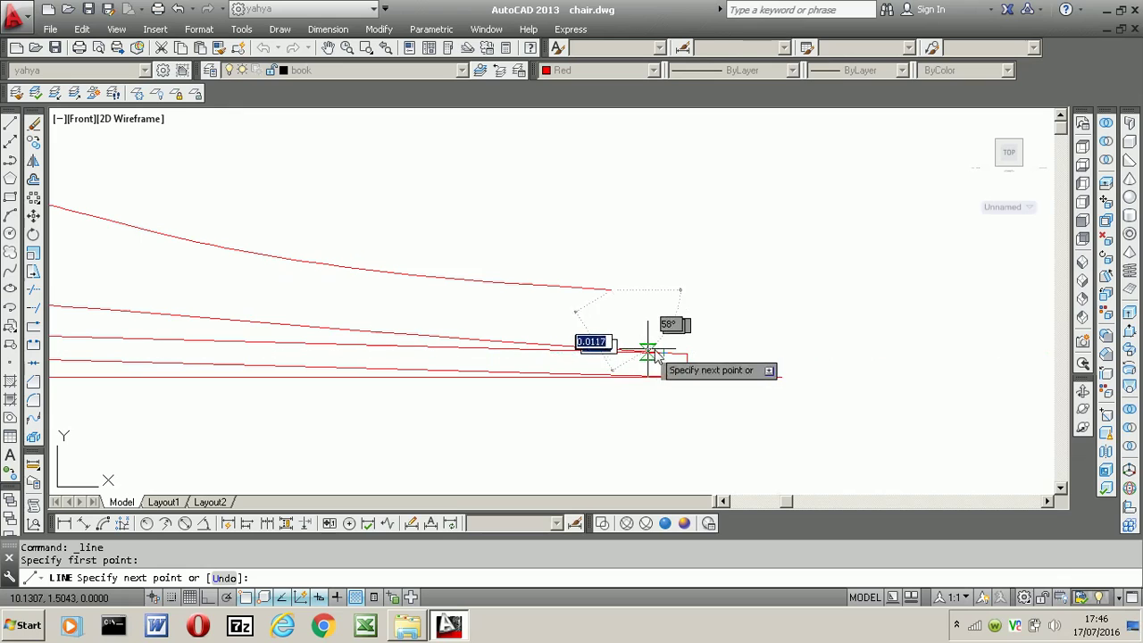
{"action": "left_click", "coordinate": [660, 353]}
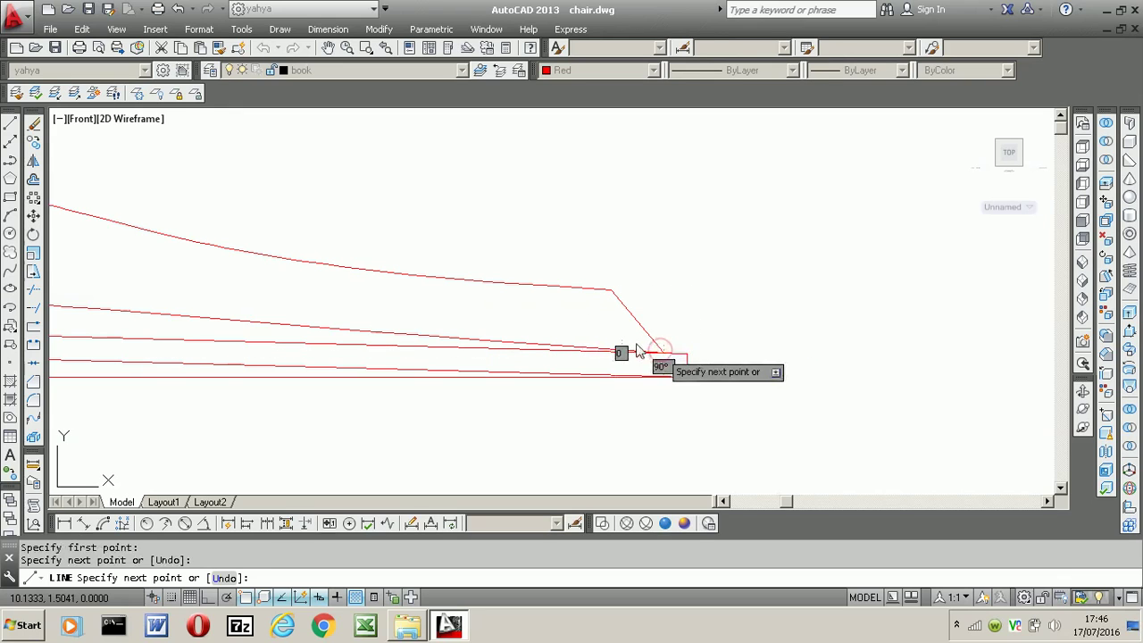
{"action": "key", "text": "Escape"}
{"action": "left_click", "coordinate": [602, 350]}
{"action": "scroll", "coordinate": [630, 349], "scroll_direction": "up", "scroll_amount": 2}
{"action": "scroll", "coordinate": [651, 352], "scroll_direction": "up", "scroll_amount": 3}
{"action": "left_click", "coordinate": [723, 349]}
{"action": "key", "text": "Escape"}
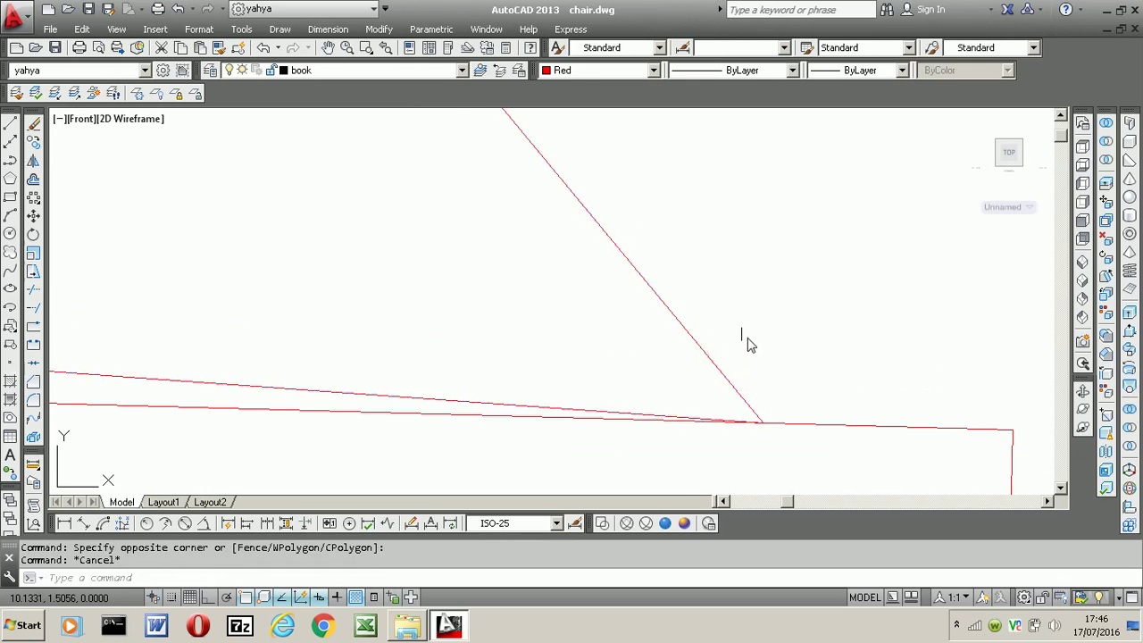
{"action": "scroll", "coordinate": [747, 340], "scroll_direction": "down", "scroll_amount": 2}
{"action": "scroll", "coordinate": [752, 325], "scroll_direction": "down", "scroll_amount": 2}
- Drop the lower spline's left end grip onto the base line
{"action": "scroll", "coordinate": [751, 324], "scroll_direction": "down", "scroll_amount": 3}
{"action": "middle_click_drag", "start_coordinate": [587, 370], "coordinate": [579, 324]}
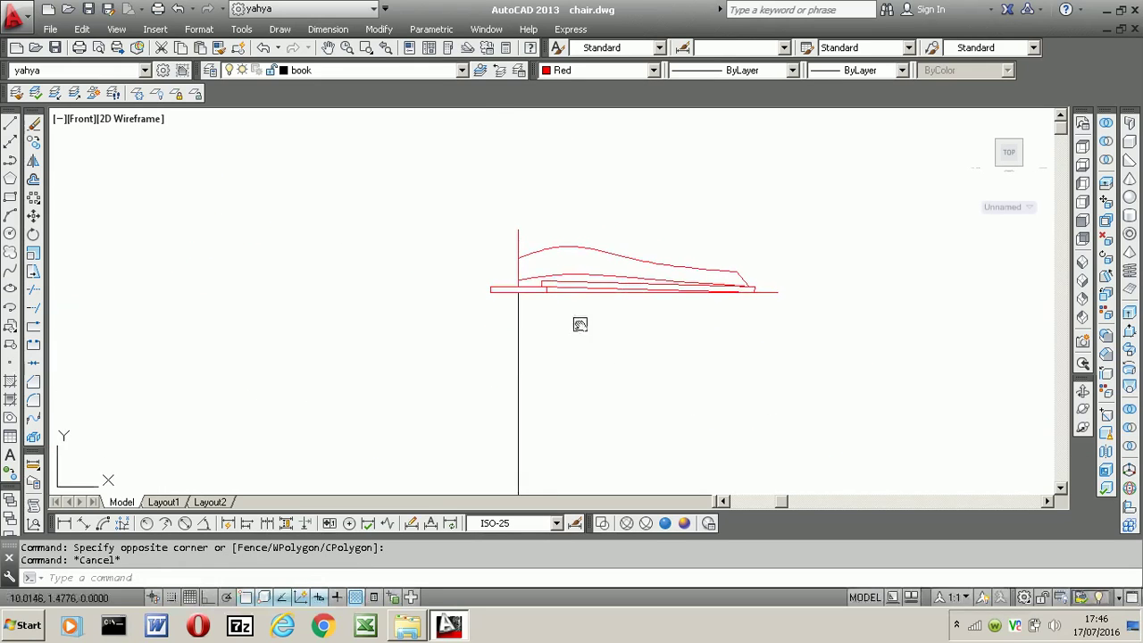
{"action": "scroll", "coordinate": [546, 296], "scroll_direction": "up", "scroll_amount": 4}
{"action": "left_click", "coordinate": [492, 252]}
{"action": "scroll", "coordinate": [492, 252], "scroll_direction": "up", "scroll_amount": 4}
{"action": "scroll", "coordinate": [492, 253], "scroll_direction": "up", "scroll_amount": 2}
{"action": "left_click", "coordinate": [382, 294]}
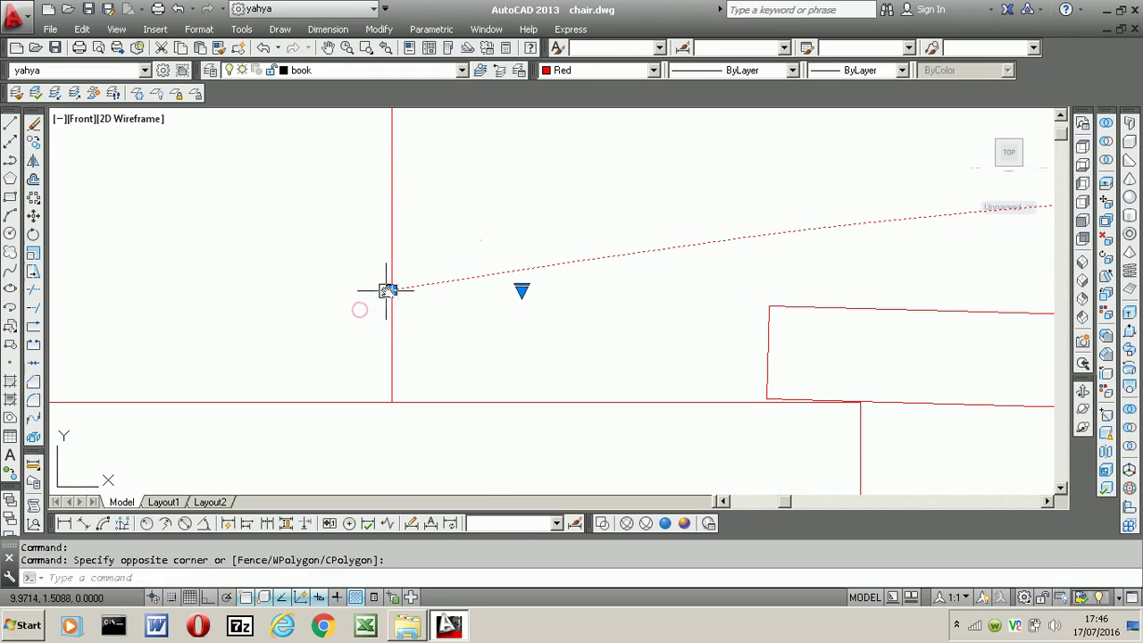
{"action": "left_click", "coordinate": [391, 290]}
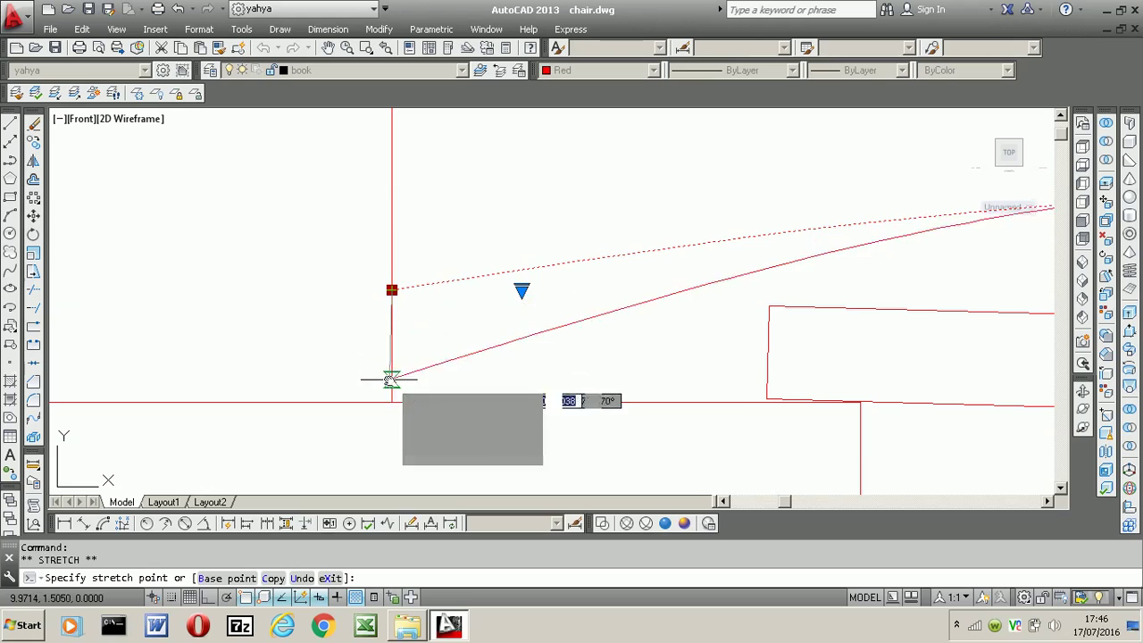
{"action": "left_click", "coordinate": [391, 375]}
{"action": "scroll", "coordinate": [386, 370], "scroll_direction": "down", "scroll_amount": 2}
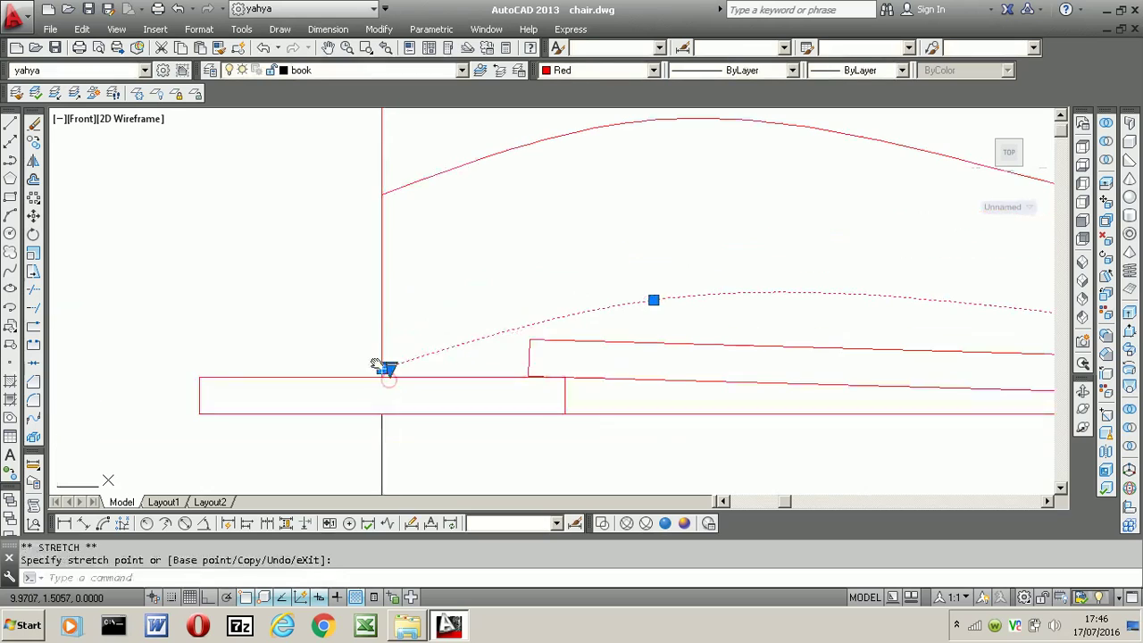
- Lower the lower spline's middle fit point so it arches evenly above the page
{"action": "left_click", "coordinate": [651, 300]}
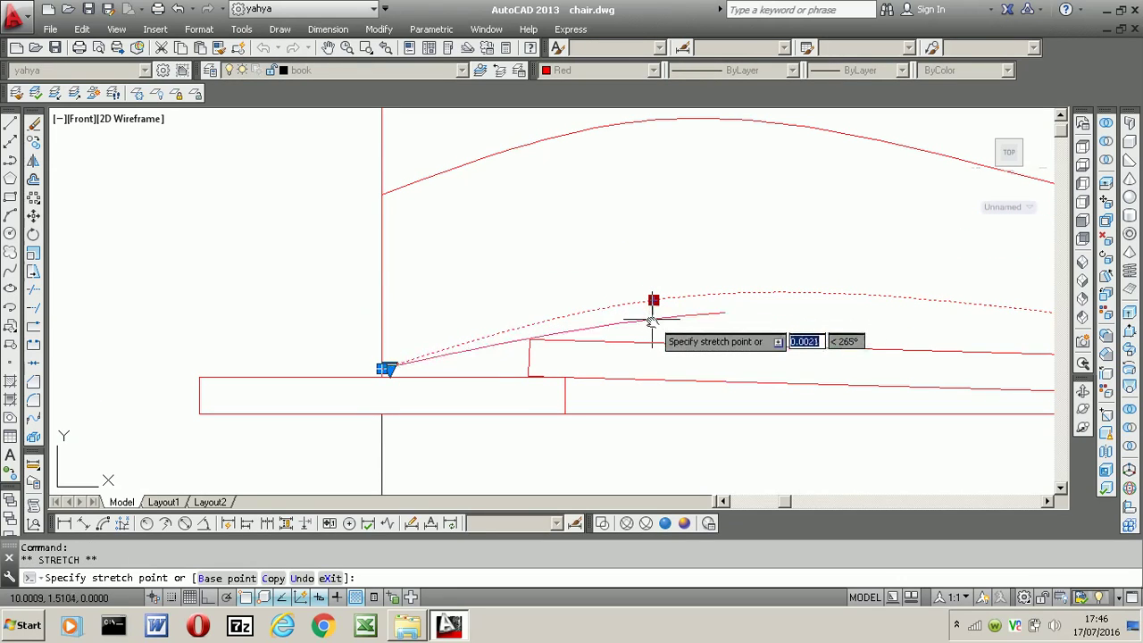
{"action": "left_click", "coordinate": [649, 318]}
{"action": "scroll", "coordinate": [536, 316], "scroll_direction": "down", "scroll_amount": 5}
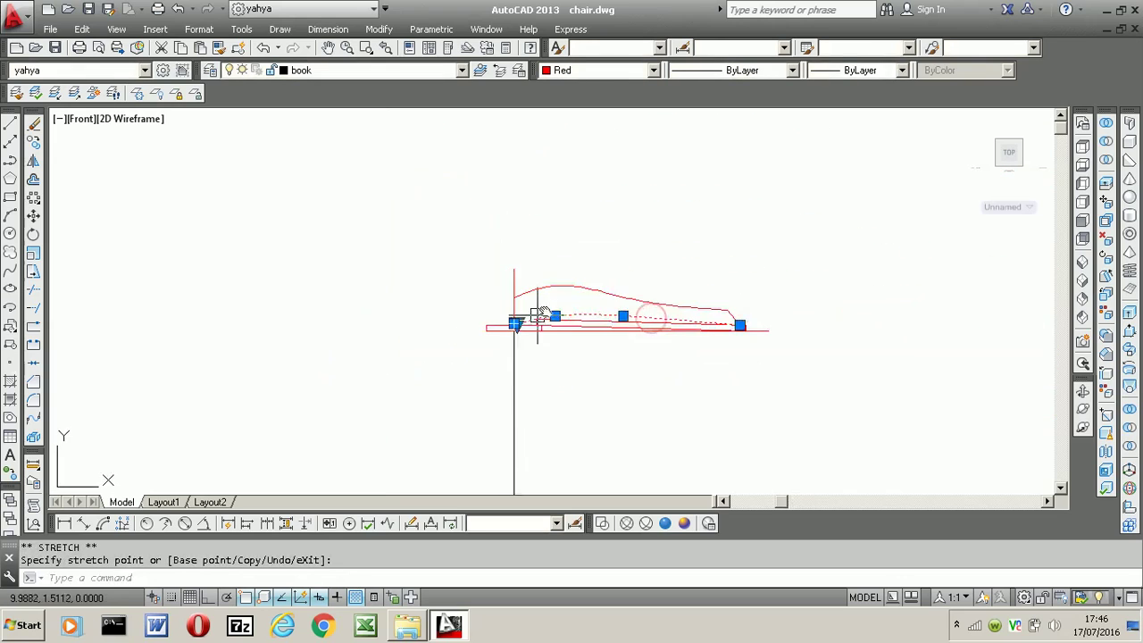
{"action": "key", "text": "Escape"}
{"action": "middle_click_drag", "start_coordinate": [574, 318], "coordinate": [553, 329]}
{"action": "scroll", "coordinate": [581, 325], "scroll_direction": "up", "scroll_amount": 2}
{"action": "left_click", "coordinate": [584, 326]}
{"action": "scroll", "coordinate": [652, 337], "scroll_direction": "up", "scroll_amount": 4}
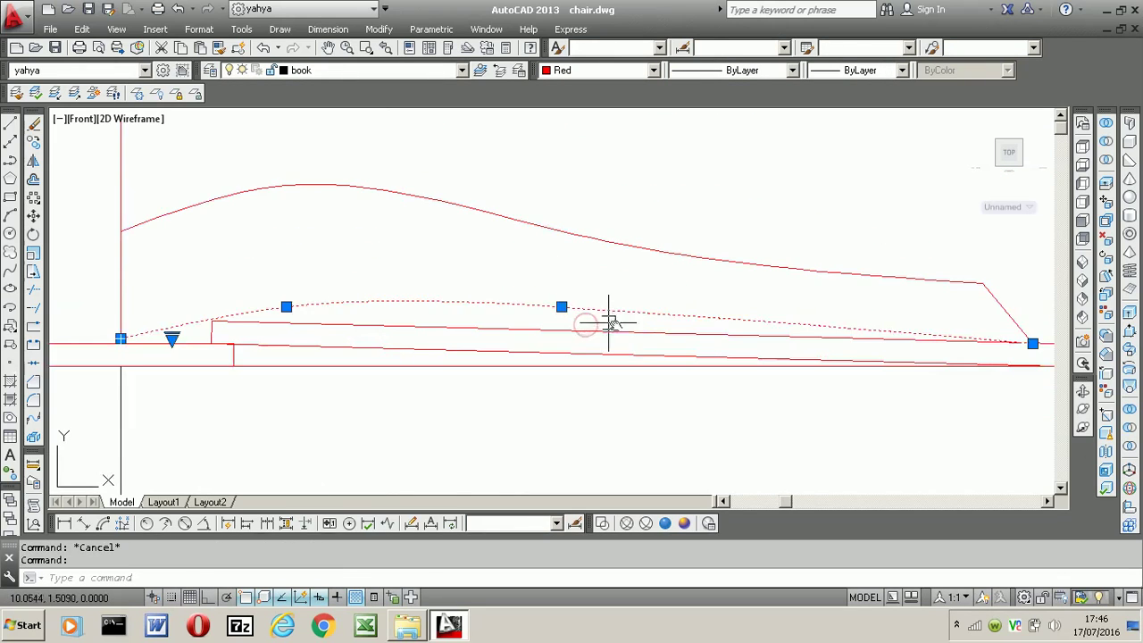
{"action": "left_click", "coordinate": [561, 306]}
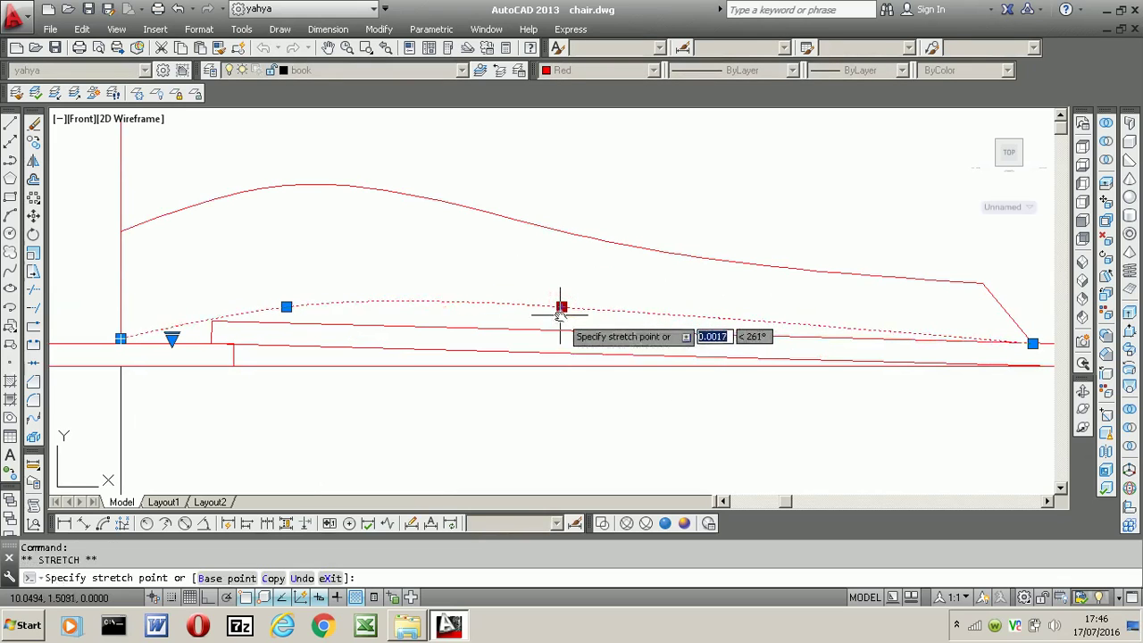
{"action": "key", "text": "Escape"}
{"action": "scroll", "coordinate": [601, 299], "scroll_direction": "down", "scroll_amount": 3}
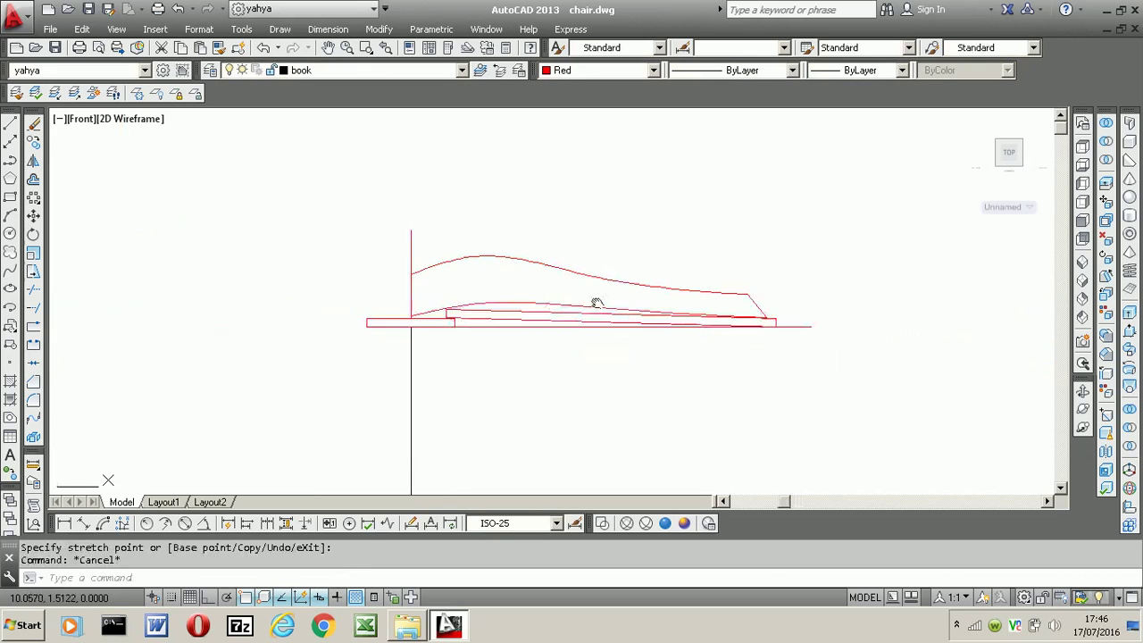
{"action": "scroll", "coordinate": [541, 303], "scroll_direction": "down", "scroll_amount": 2}
{"action": "middle_click_drag", "start_coordinate": [466, 299], "coordinate": [471, 307]}
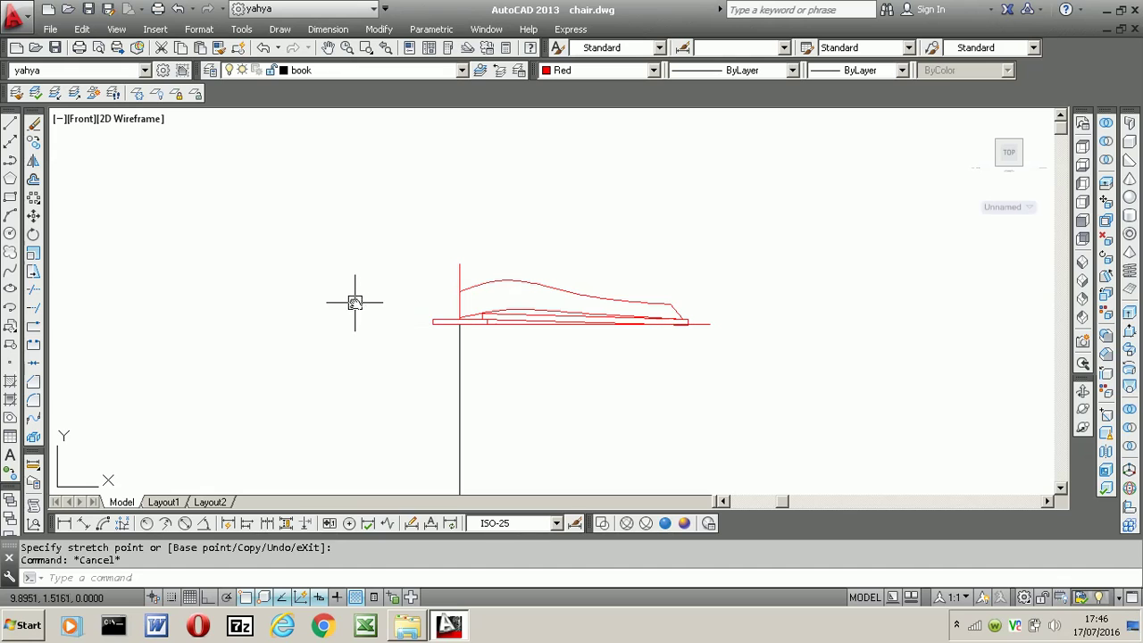
{"action": "type", "text": "bo"}
- Create a region from the enclosed profile with Boundary, accepting the region alert
{"action": "key", "text": "Return"}
{"action": "left_click", "coordinate": [563, 302]}
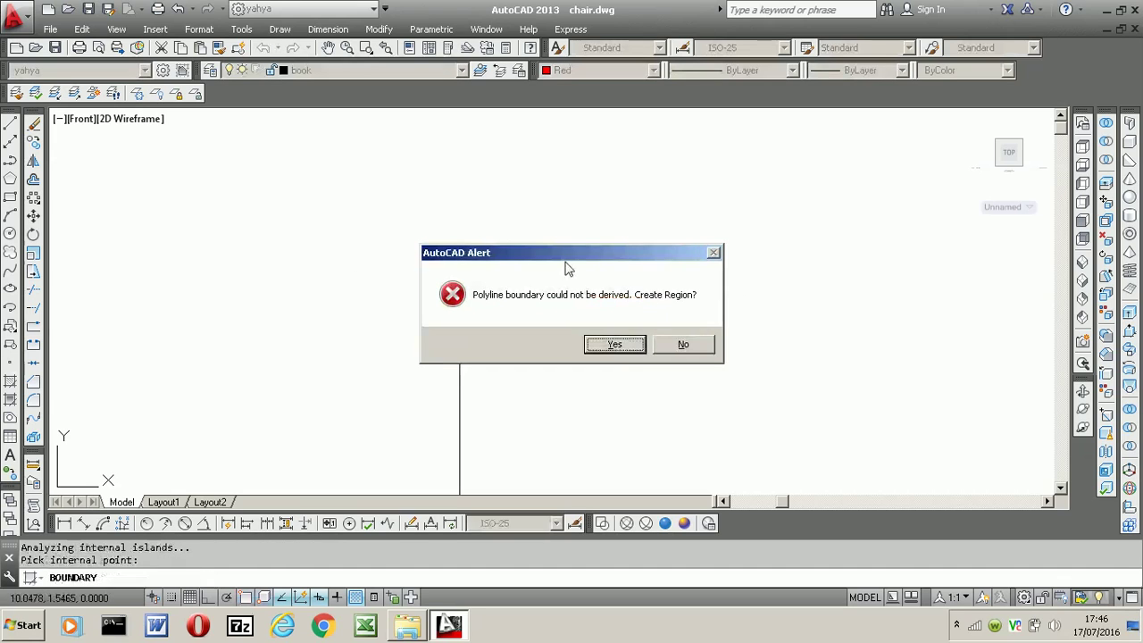
{"action": "left_click", "coordinate": [600, 343]}
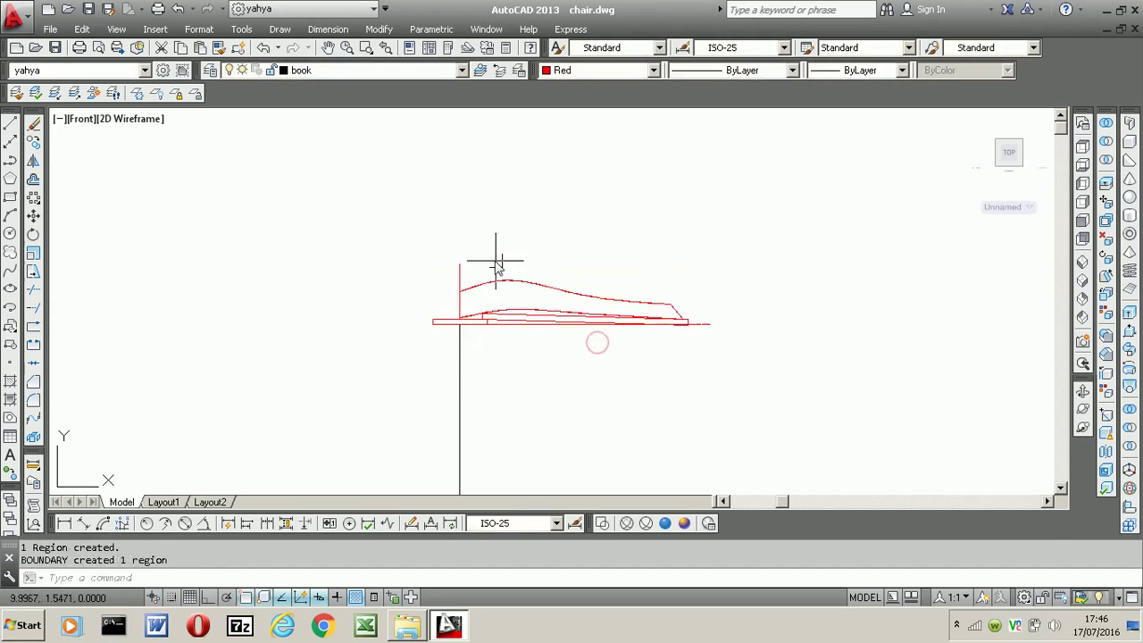
{"action": "middle_click_drag", "start_coordinate": [464, 268], "coordinate": [471, 285]}
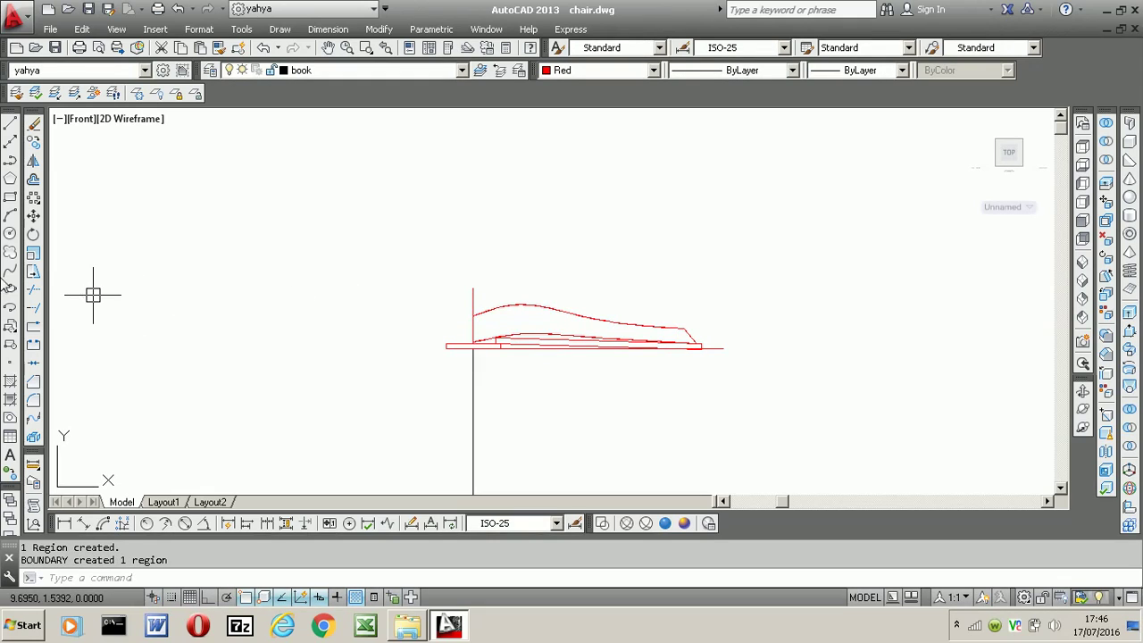
{"action": "left_click", "coordinate": [33, 402]}
- Set Fillet to Multiple mode with a 0.001 radius for the profile corners
{"action": "key", "text": "Down"}
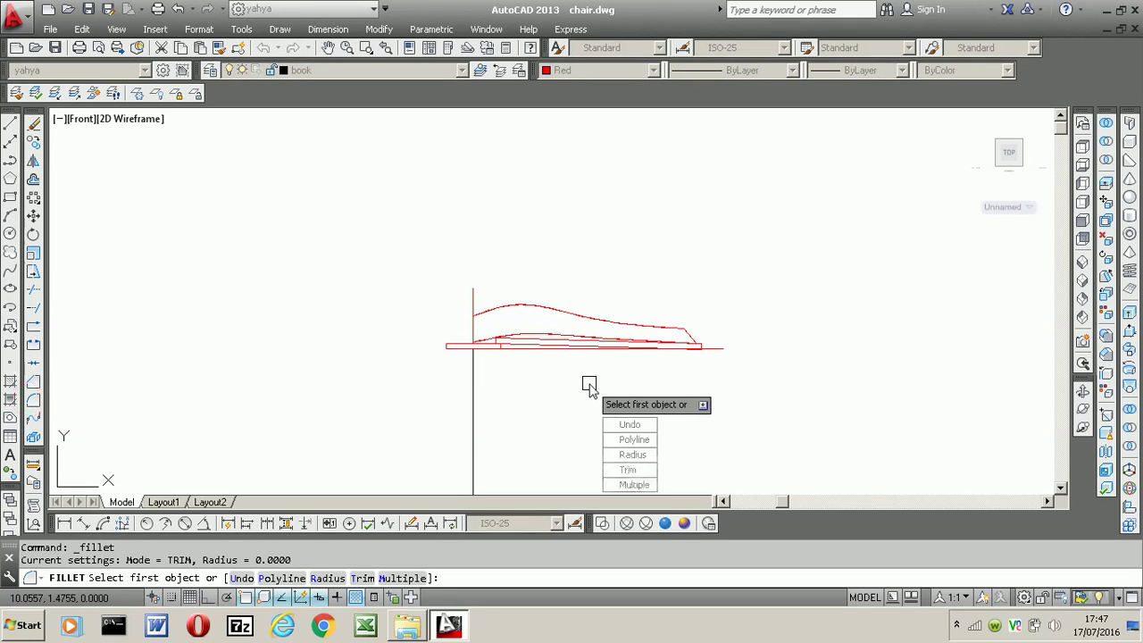
{"action": "key", "text": "Return"}
{"action": "type", "text": "r"}
{"action": "key", "text": "Return"}
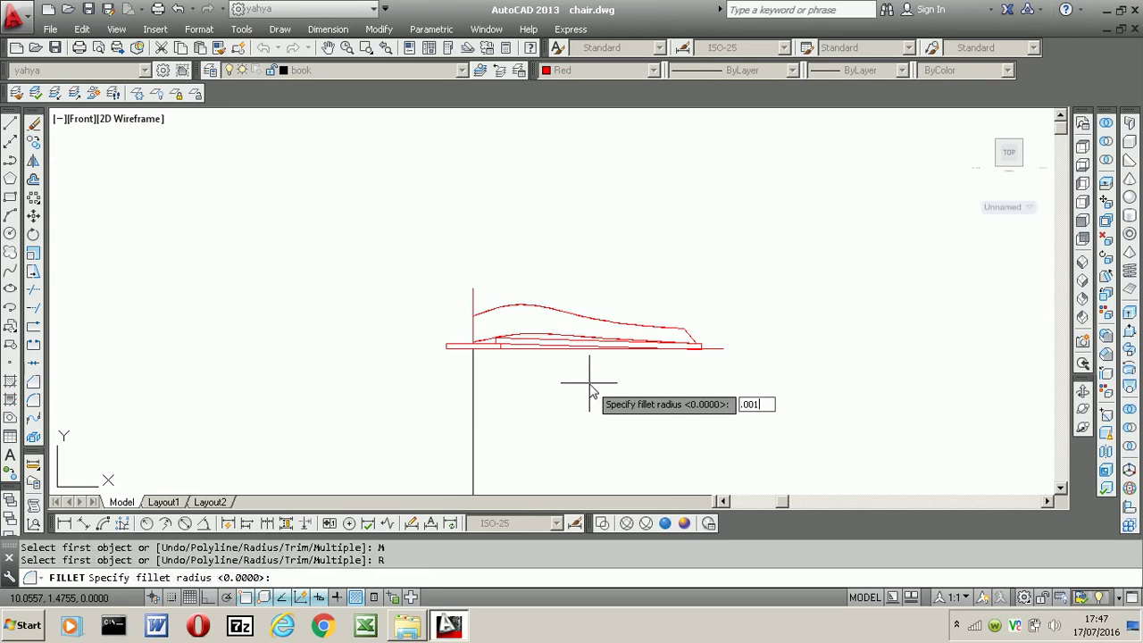
{"action": "key", "text": "Return"}
{"action": "scroll", "coordinate": [536, 384], "scroll_direction": "up", "scroll_amount": 2}
{"action": "key", "text": "Escape"}
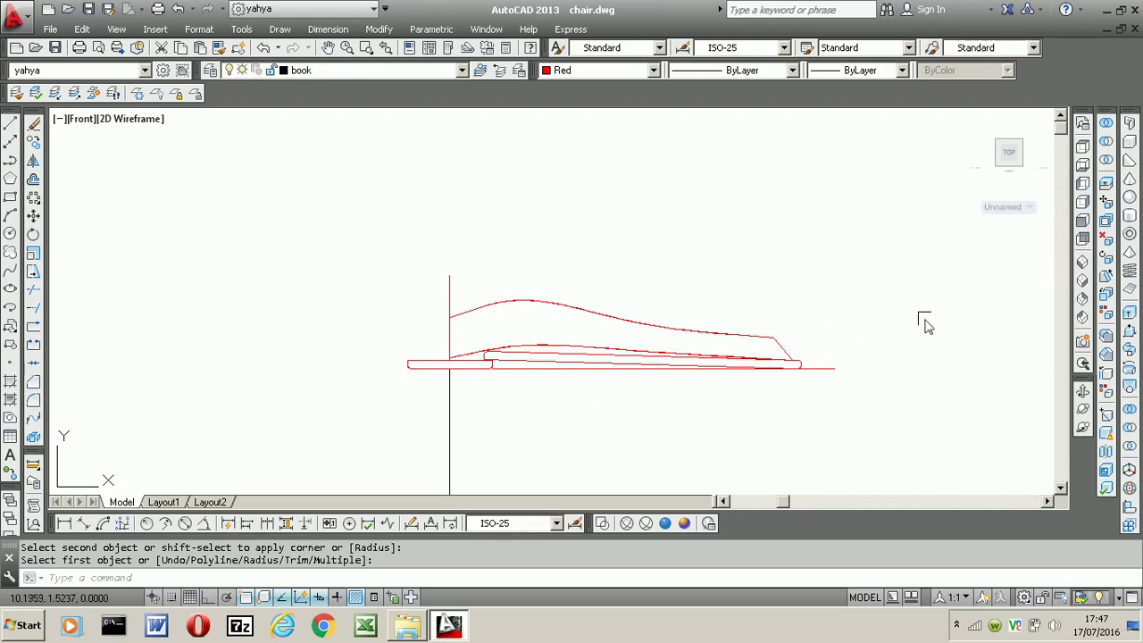
- In SW Isometric view, start EXTRUDE and pick the three red book profiles
{"action": "left_click", "coordinate": [1082, 261]}
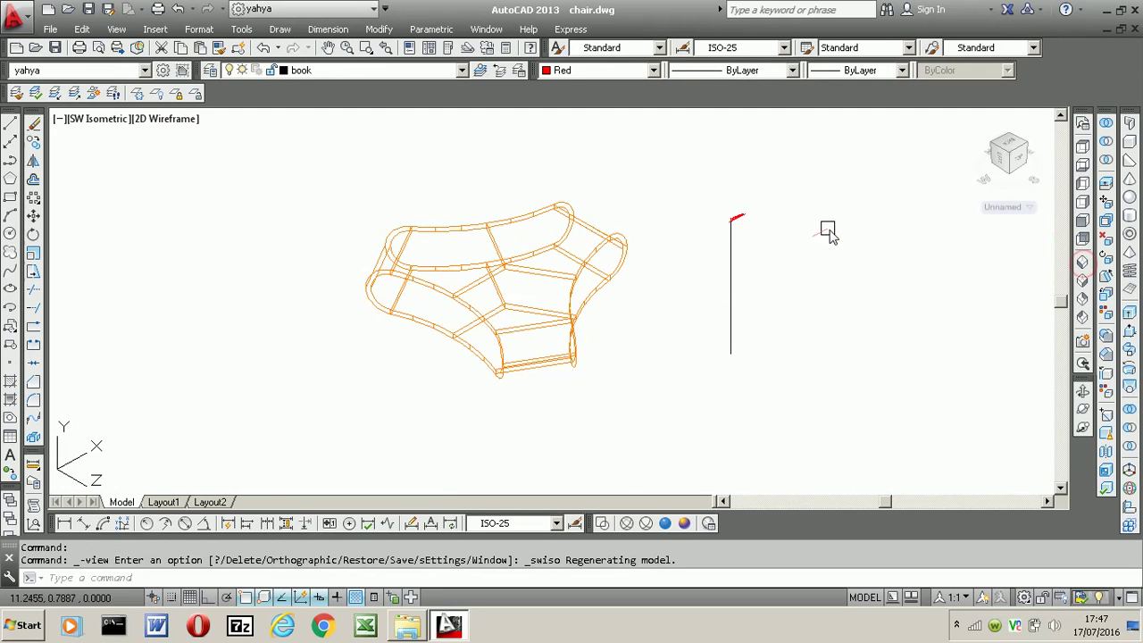
{"action": "scroll", "coordinate": [753, 215], "scroll_direction": "up", "scroll_amount": 1}
{"action": "scroll", "coordinate": [624, 227], "scroll_direction": "up", "scroll_amount": 3}
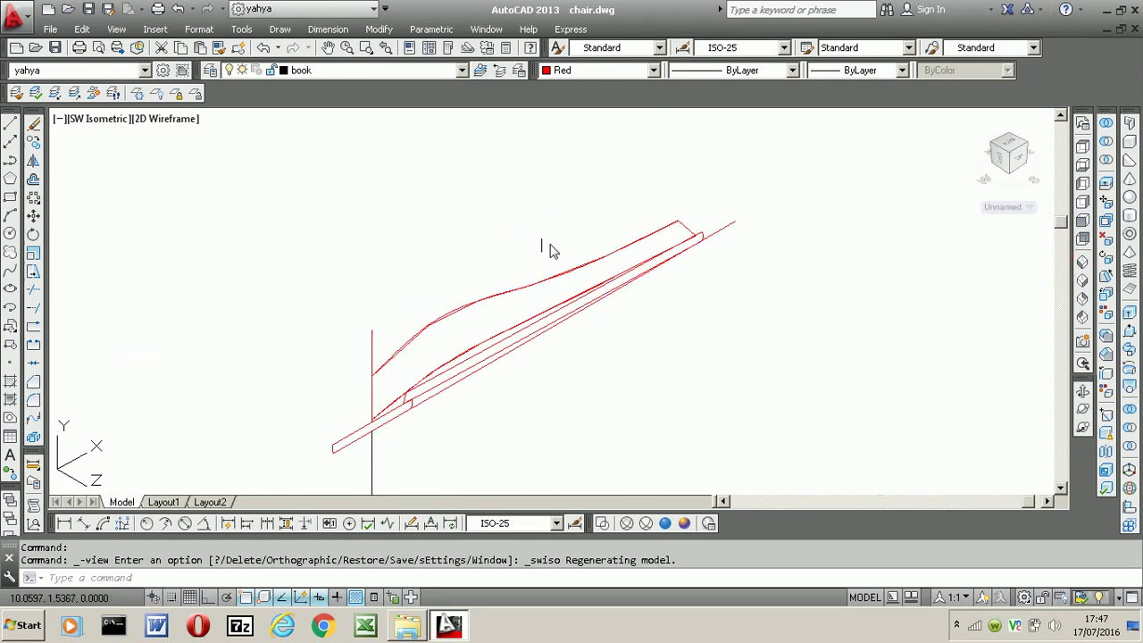
{"action": "scroll", "coordinate": [547, 255], "scroll_direction": "down", "scroll_amount": 2}
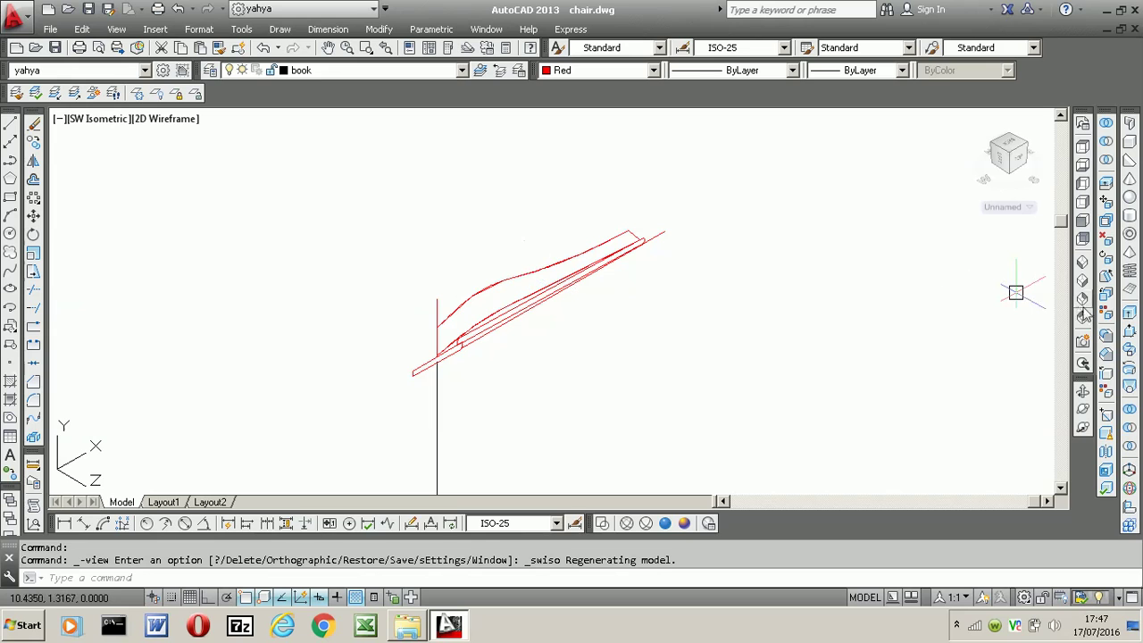
{"action": "left_click", "coordinate": [1129, 319]}
{"action": "scroll", "coordinate": [498, 275], "scroll_direction": "up", "scroll_amount": 2}
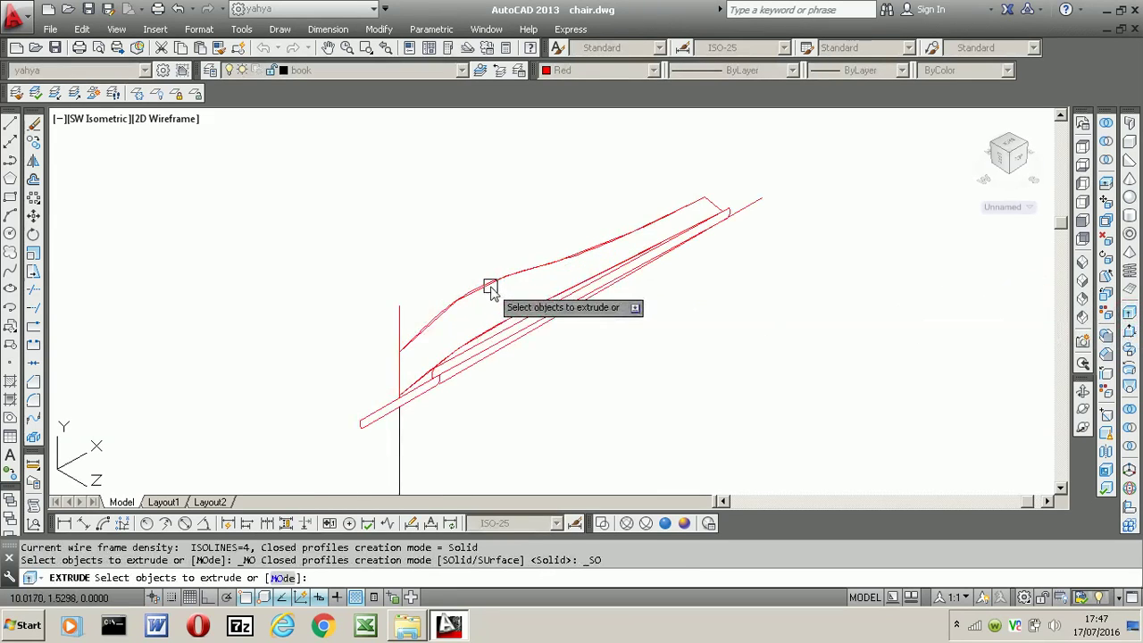
{"action": "left_click", "coordinate": [490, 287]}
{"action": "scroll", "coordinate": [464, 348], "scroll_direction": "up", "scroll_amount": 3}
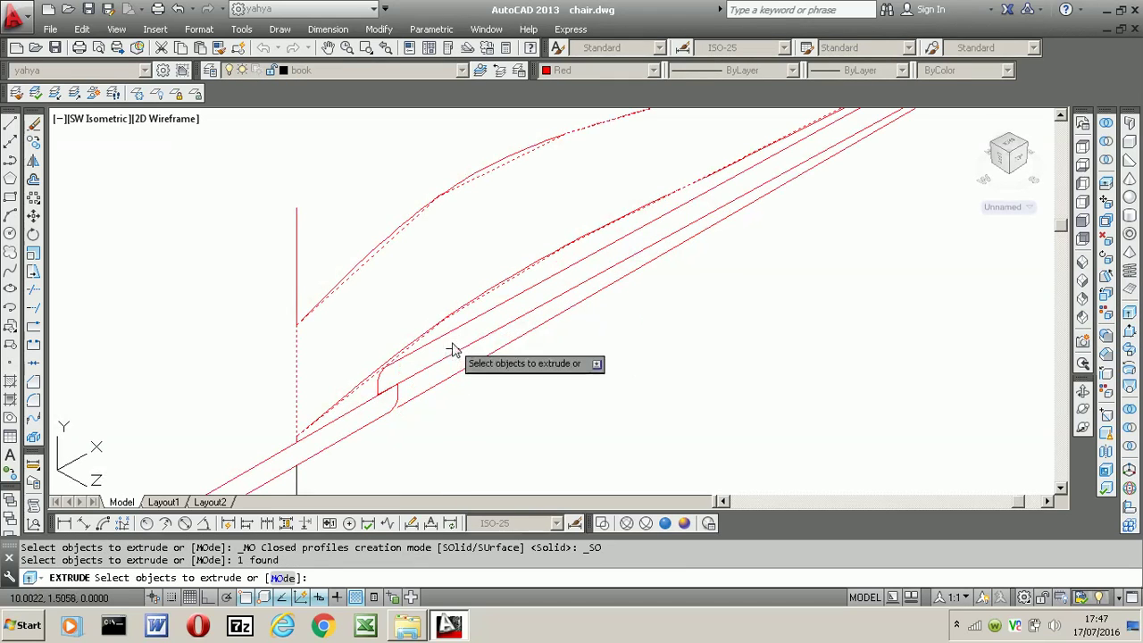
{"action": "left_click", "coordinate": [449, 334]}
{"action": "left_click", "coordinate": [349, 413]}
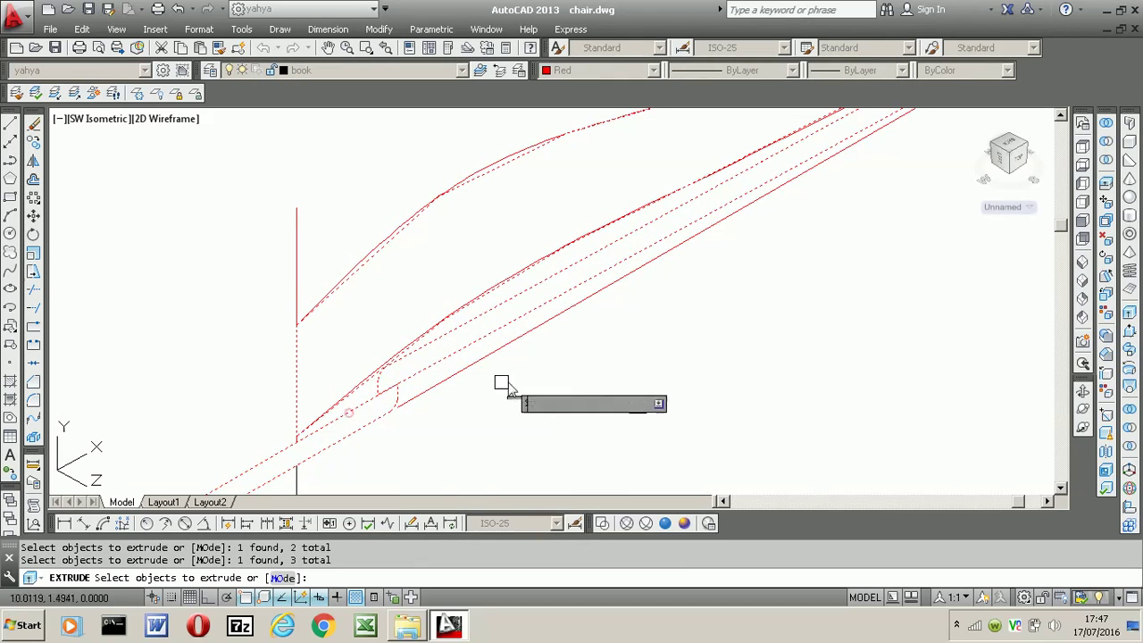
- Extrude the profiles to a height of .2 and return to Top view
{"action": "scroll", "coordinate": [479, 369], "scroll_direction": "down", "scroll_amount": 6}
{"action": "key", "text": "Return"}
{"action": "type", "text": ".2"}
{"action": "key", "text": "Return"}
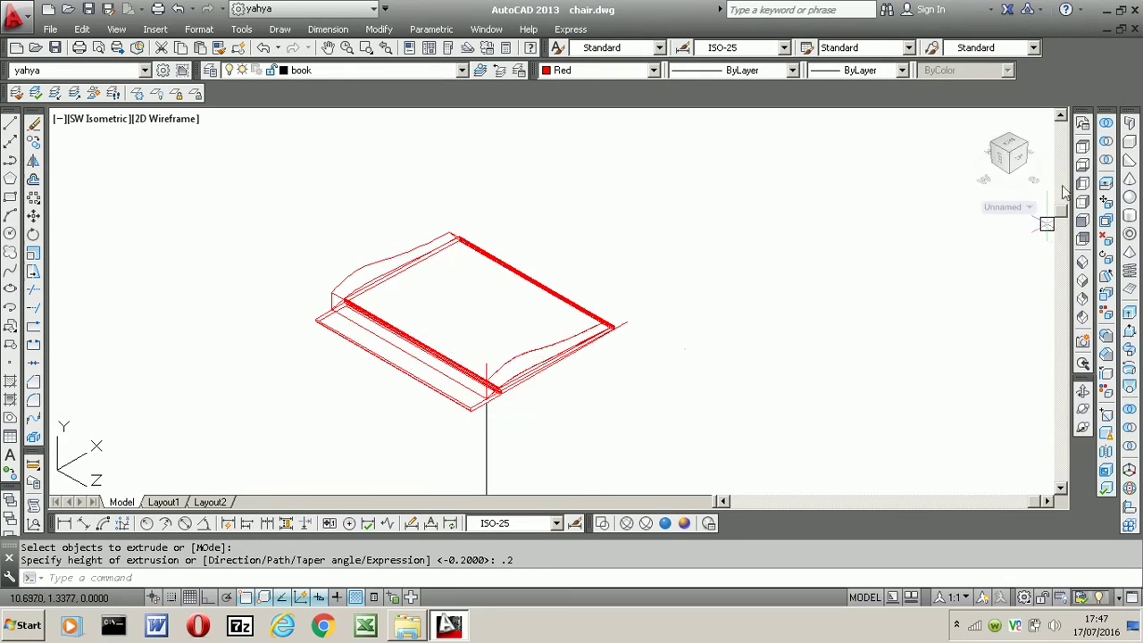
{"action": "left_click", "coordinate": [1079, 154]}
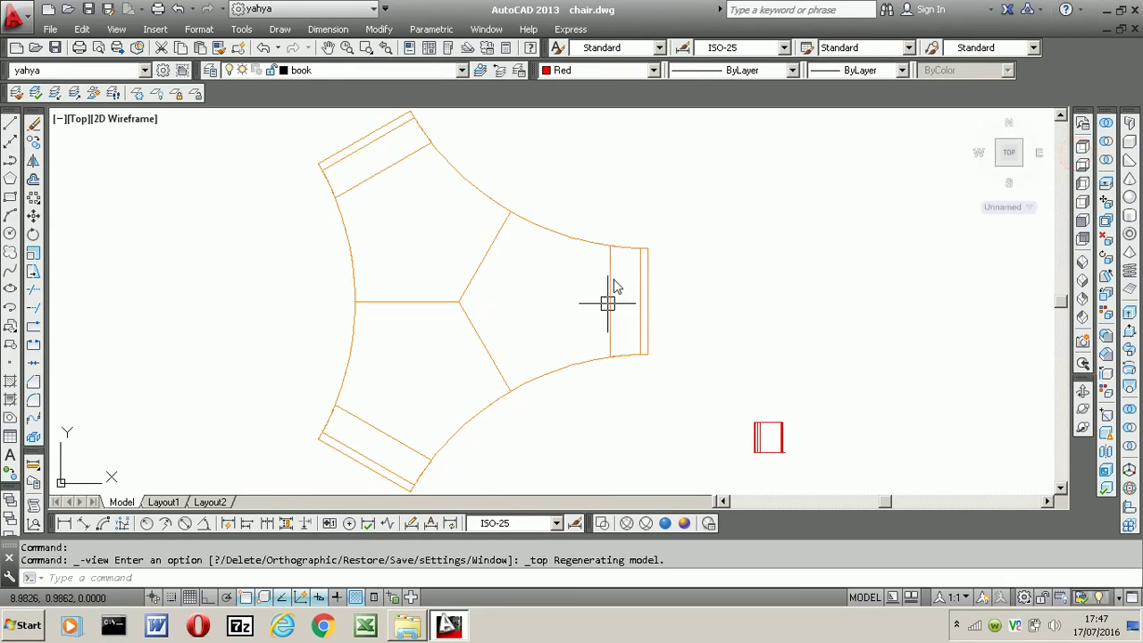
- Crossing-select the three book solids and mirror them about a vertical line along the spine
{"action": "middle_click_drag", "start_coordinate": [717, 441], "coordinate": [691, 330]}
{"action": "scroll", "coordinate": [690, 331], "scroll_direction": "up", "scroll_amount": 8}
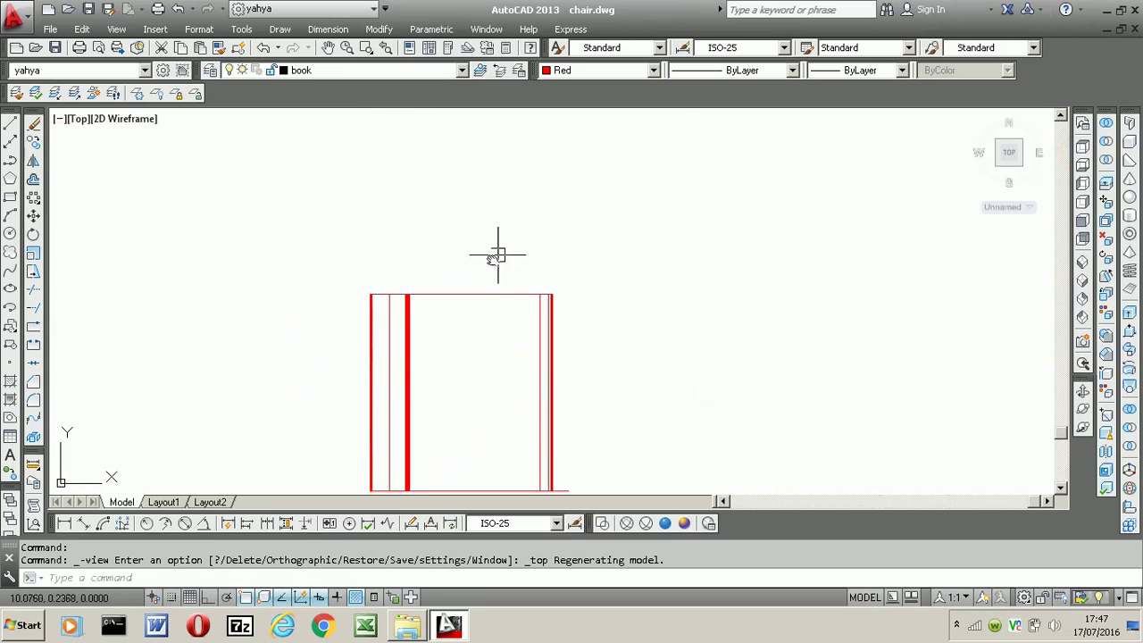
{"action": "left_click", "coordinate": [440, 271]}
{"action": "left_click", "coordinate": [333, 313]}
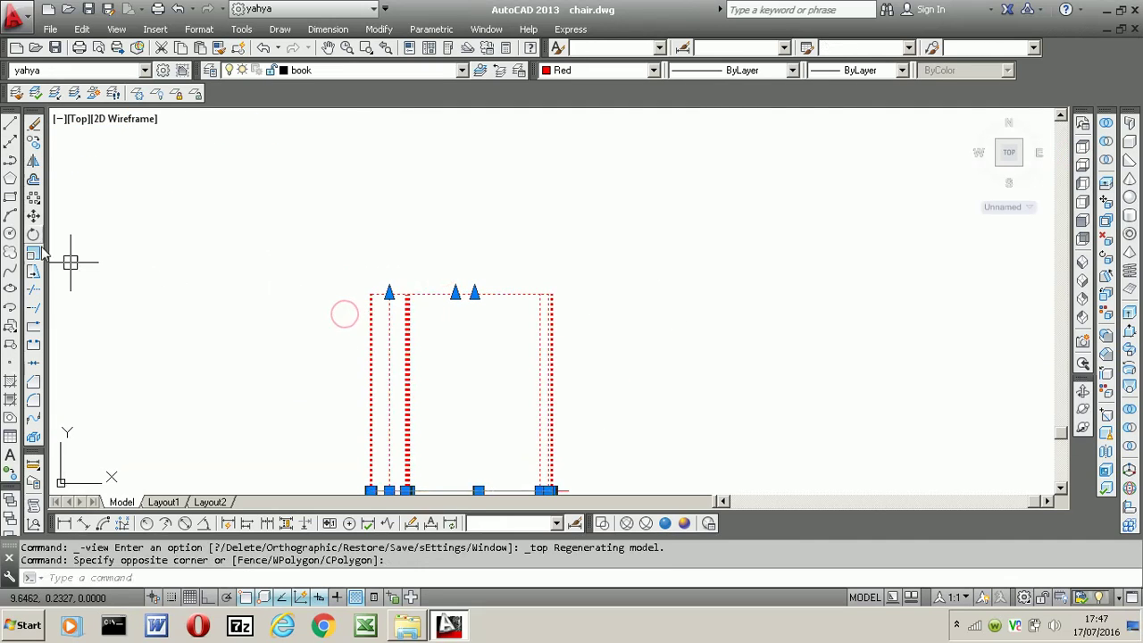
{"action": "left_click", "coordinate": [32, 164]}
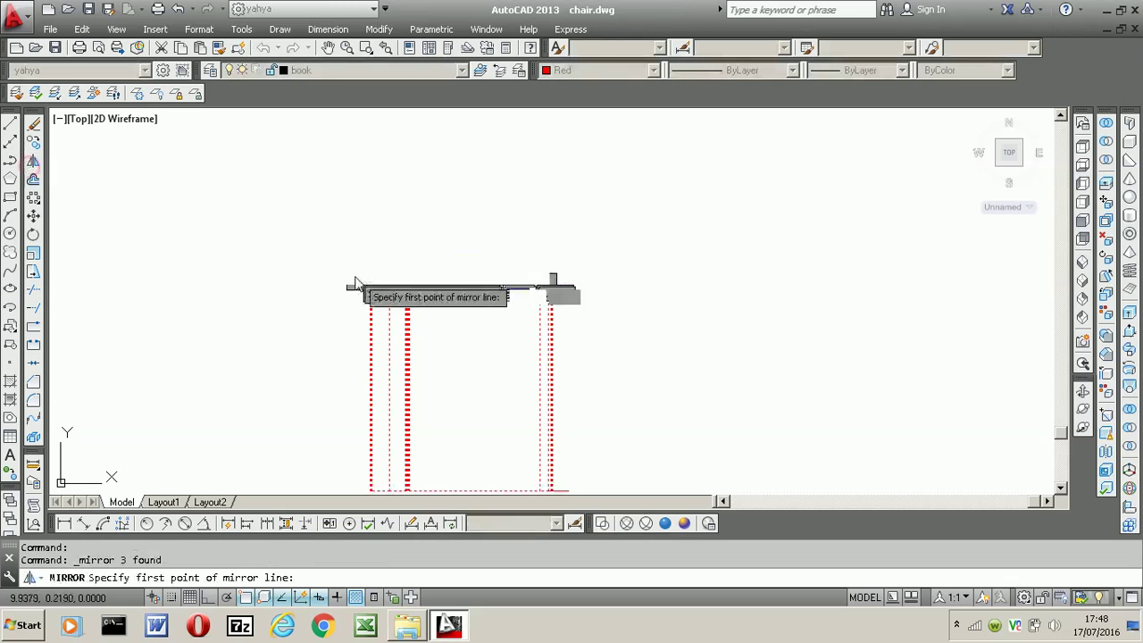
{"action": "left_click", "coordinate": [389, 295]}
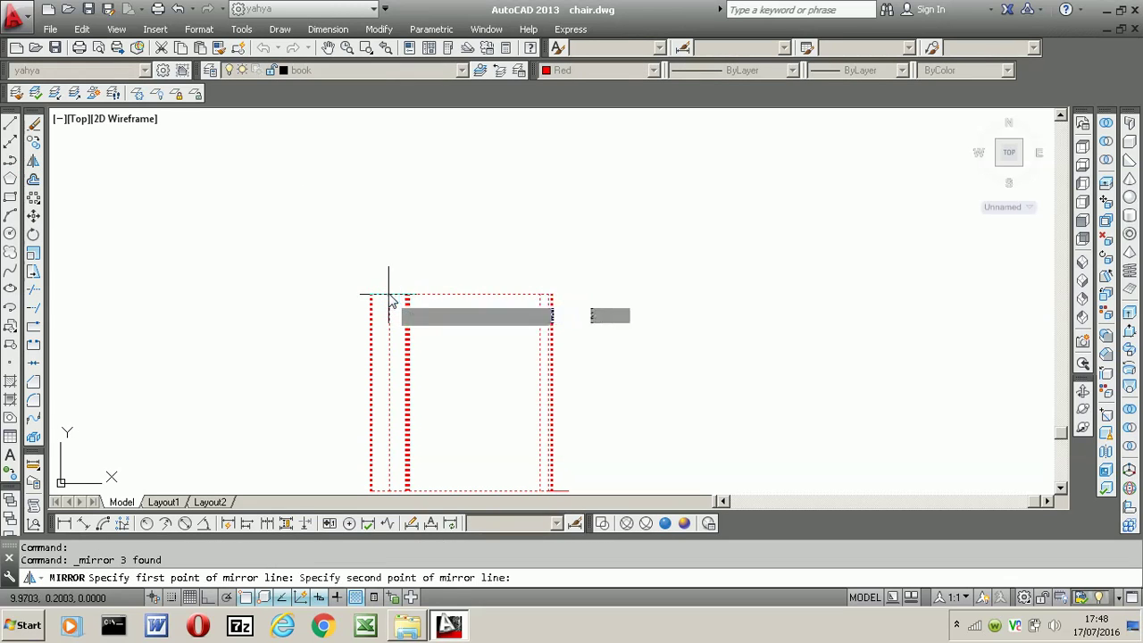
{"action": "left_click", "coordinate": [388, 225]}
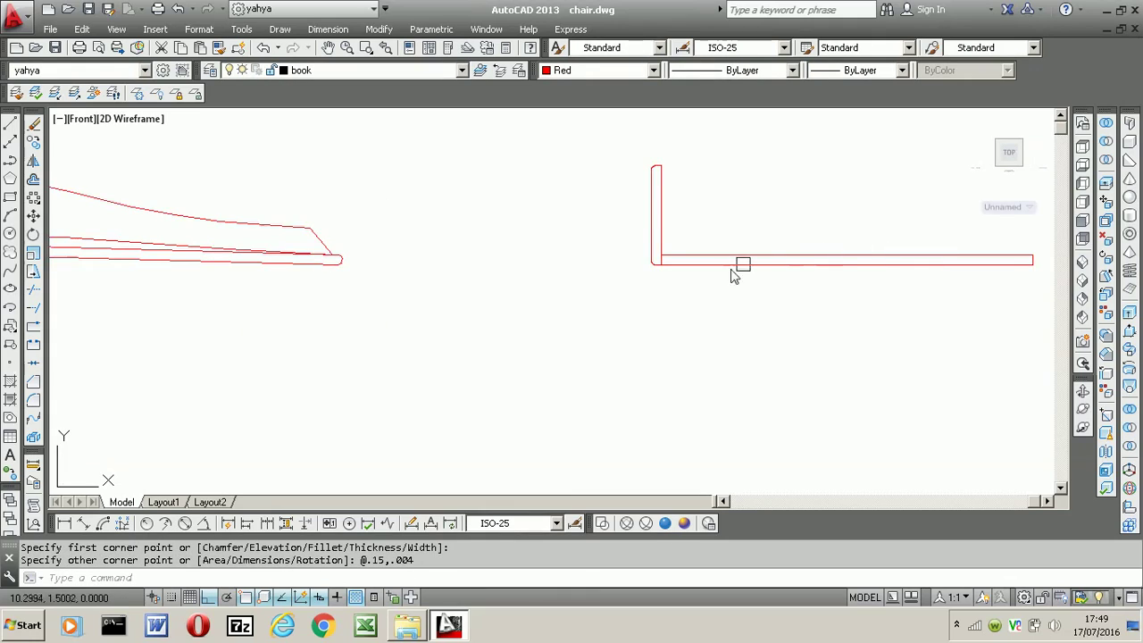
- Mirror the thin cover rectangle about its end, keeping the original
{"action": "scroll", "coordinate": [730, 275], "scroll_direction": "down", "scroll_amount": 4}
{"action": "middle_click_drag", "start_coordinate": [721, 258], "coordinate": [655, 259]}
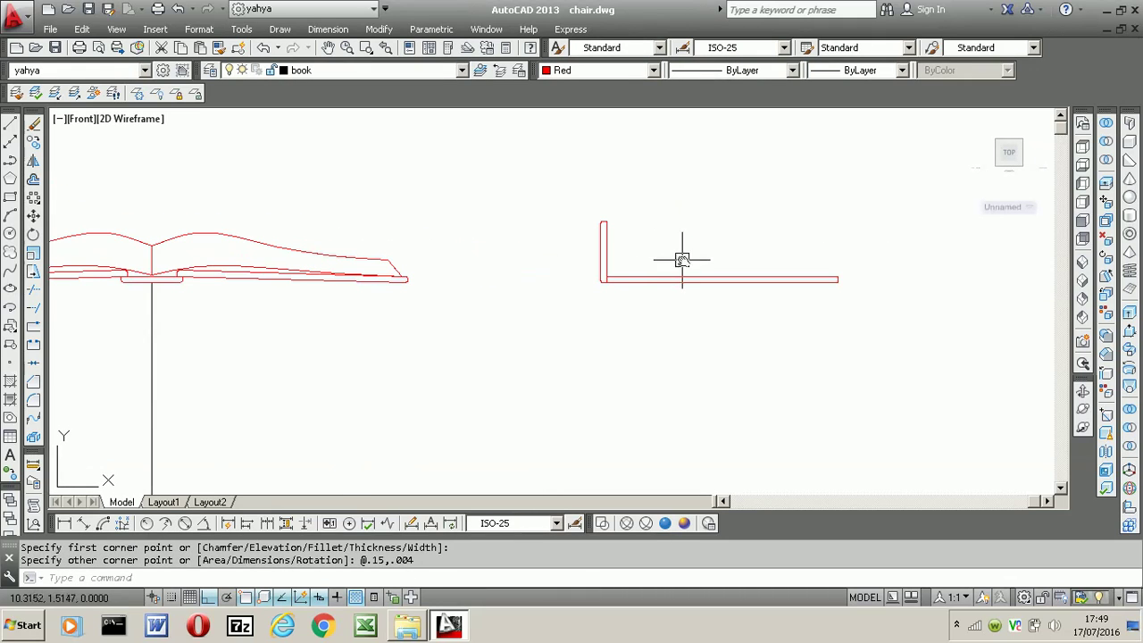
{"action": "left_click", "coordinate": [682, 259]}
{"action": "left_click", "coordinate": [658, 298]}
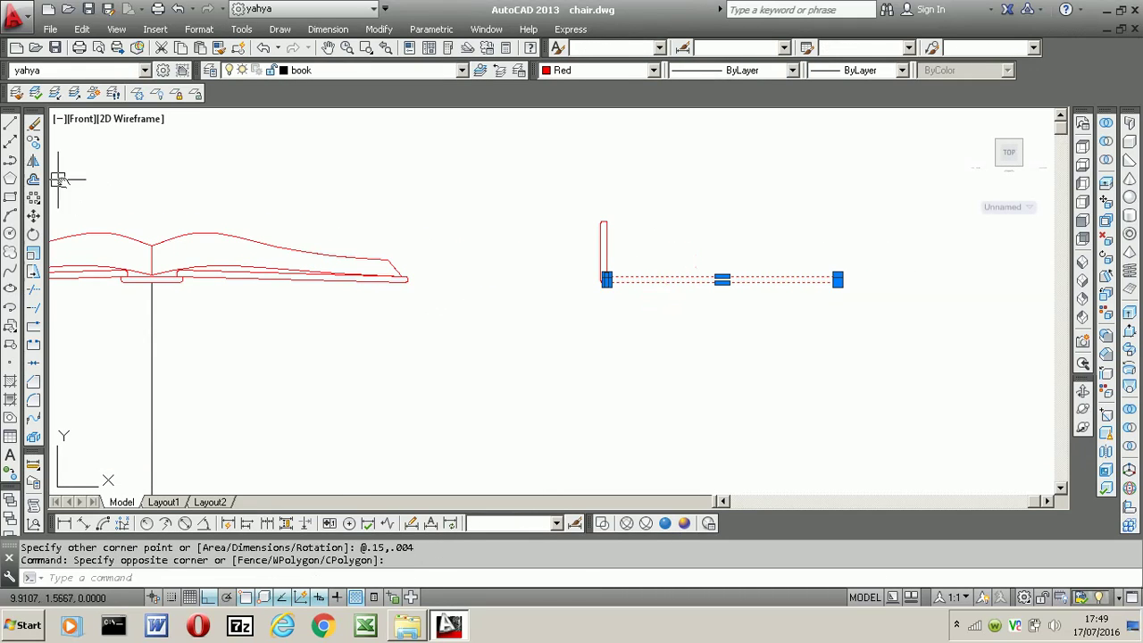
{"action": "left_click", "coordinate": [33, 161]}
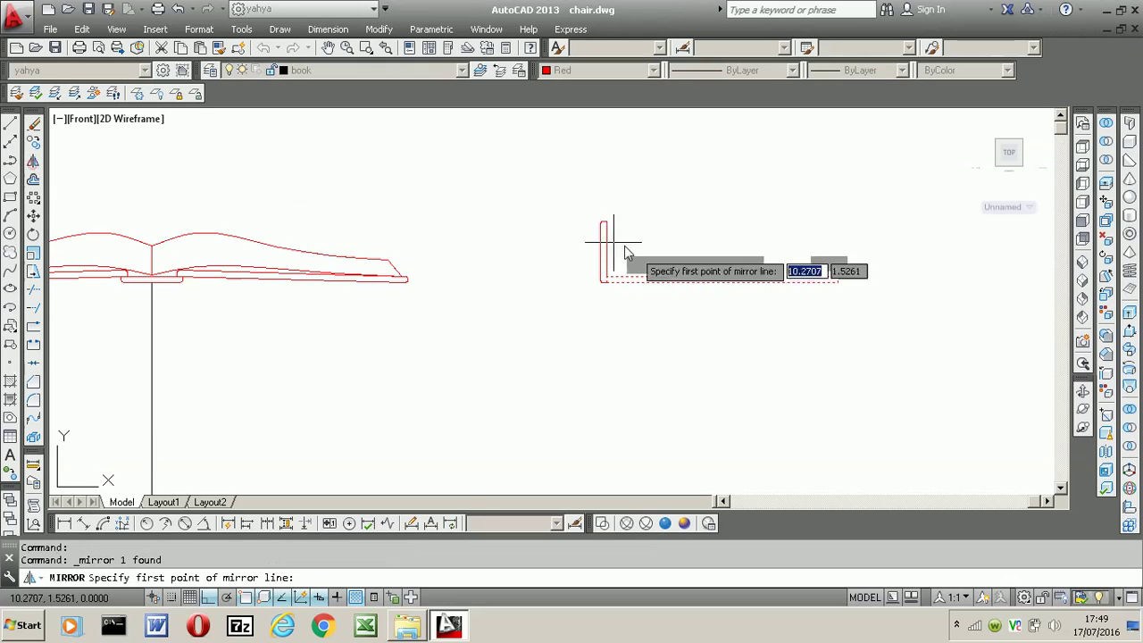
{"action": "left_click", "coordinate": [607, 253]}
{"action": "left_click", "coordinate": [522, 257]}
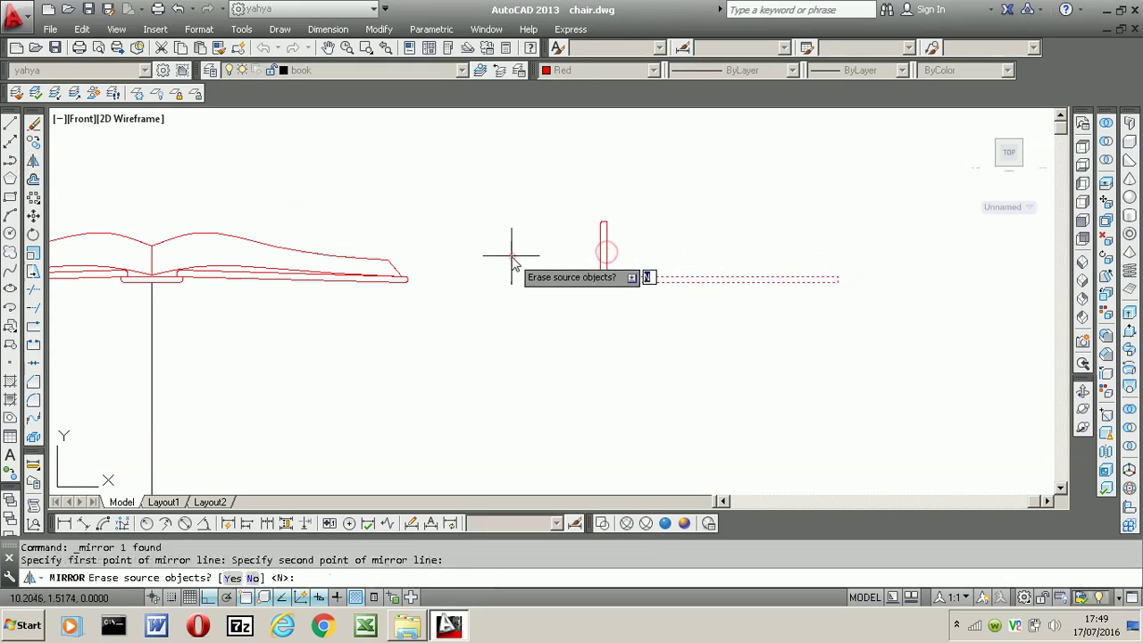
{"action": "key", "text": "Return"}
- Create one closed boundary polyline from the book outline and switch to SW Isometric view
{"action": "scroll", "coordinate": [715, 196], "scroll_direction": "up", "scroll_amount": 2}
{"action": "type", "text": "b"}
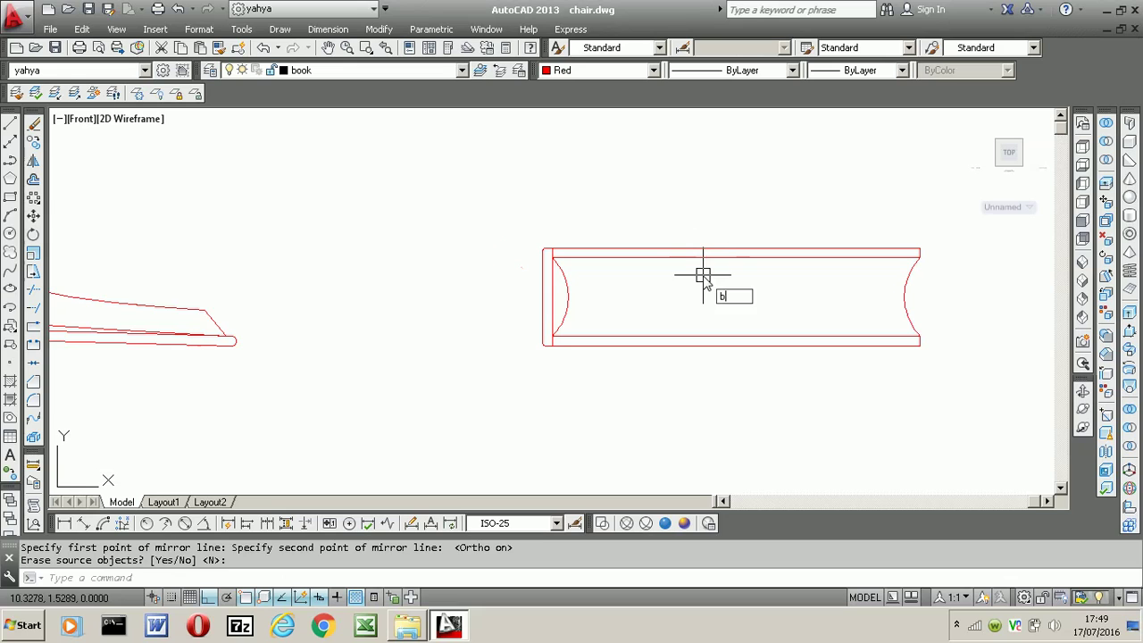
{"action": "type", "text": "o"}
{"action": "key", "text": "Return"}
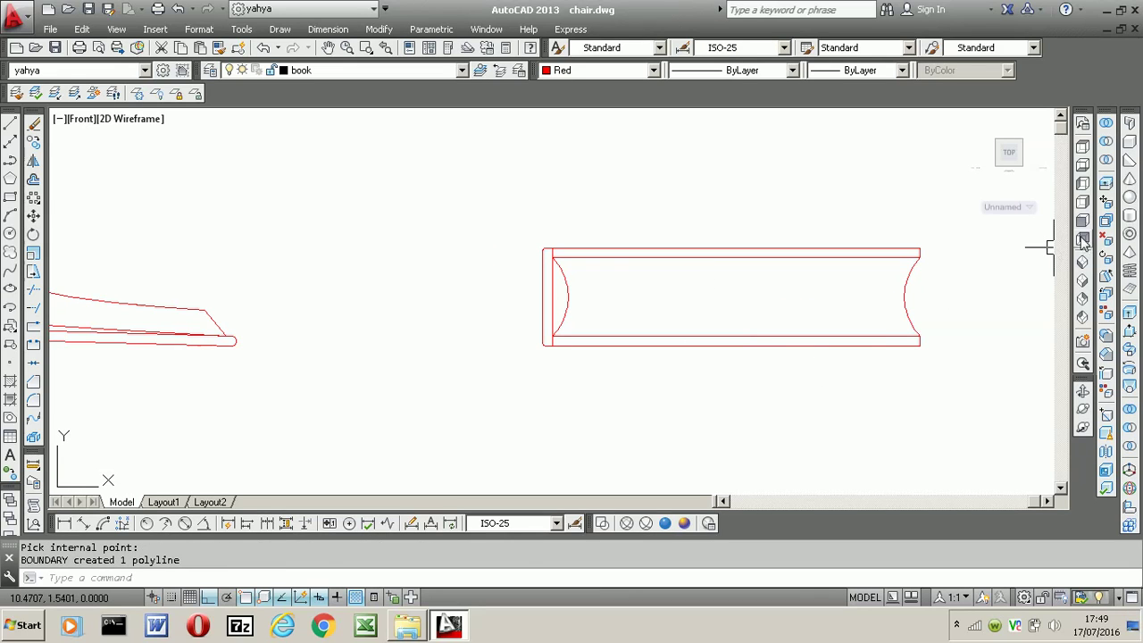
{"action": "left_click", "coordinate": [1081, 264]}
{"action": "scroll", "coordinate": [755, 234], "scroll_direction": "up", "scroll_amount": 2}
{"action": "scroll", "coordinate": [743, 237], "scroll_direction": "up", "scroll_amount": 3}
{"action": "scroll", "coordinate": [743, 236], "scroll_direction": "up", "scroll_amount": 3}
{"action": "scroll", "coordinate": [727, 255], "scroll_direction": "up", "scroll_amount": 2}
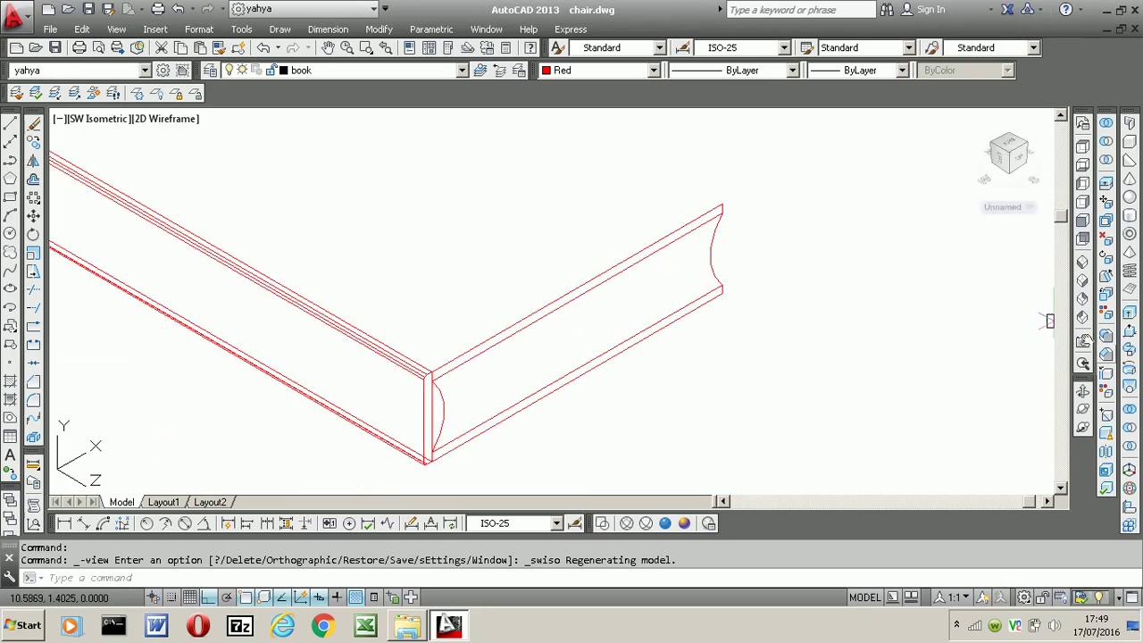
- Extrude the three closed-book profiles, including the curved page edge, into a solid
{"action": "left_click", "coordinate": [1129, 323]}
{"action": "scroll", "coordinate": [679, 241], "scroll_direction": "up", "scroll_amount": 2}
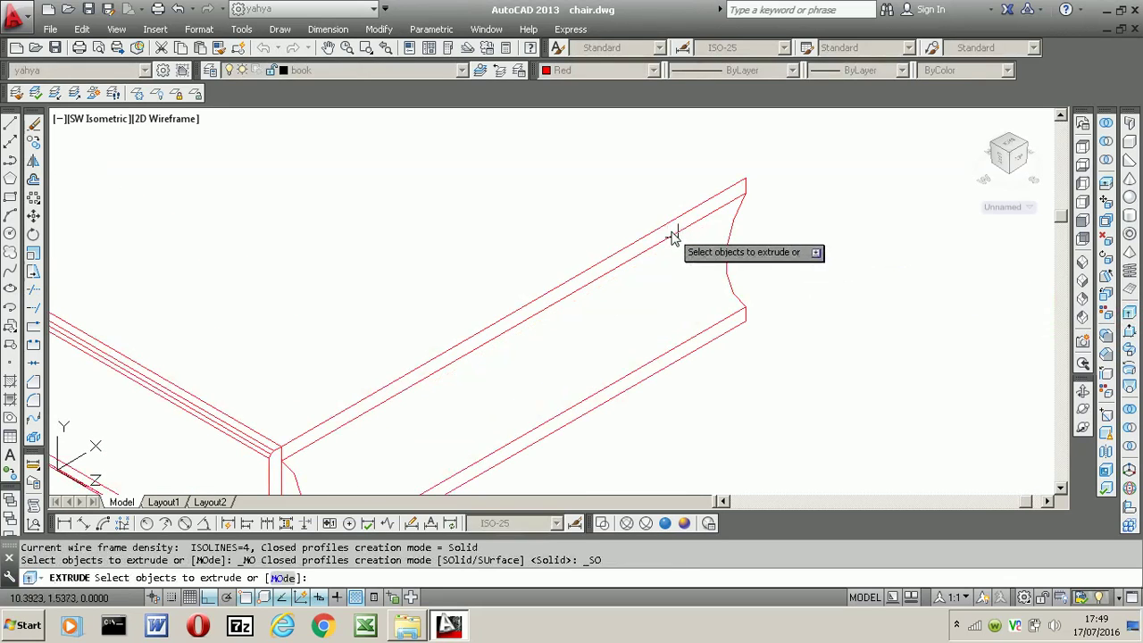
{"action": "left_click", "coordinate": [664, 226]}
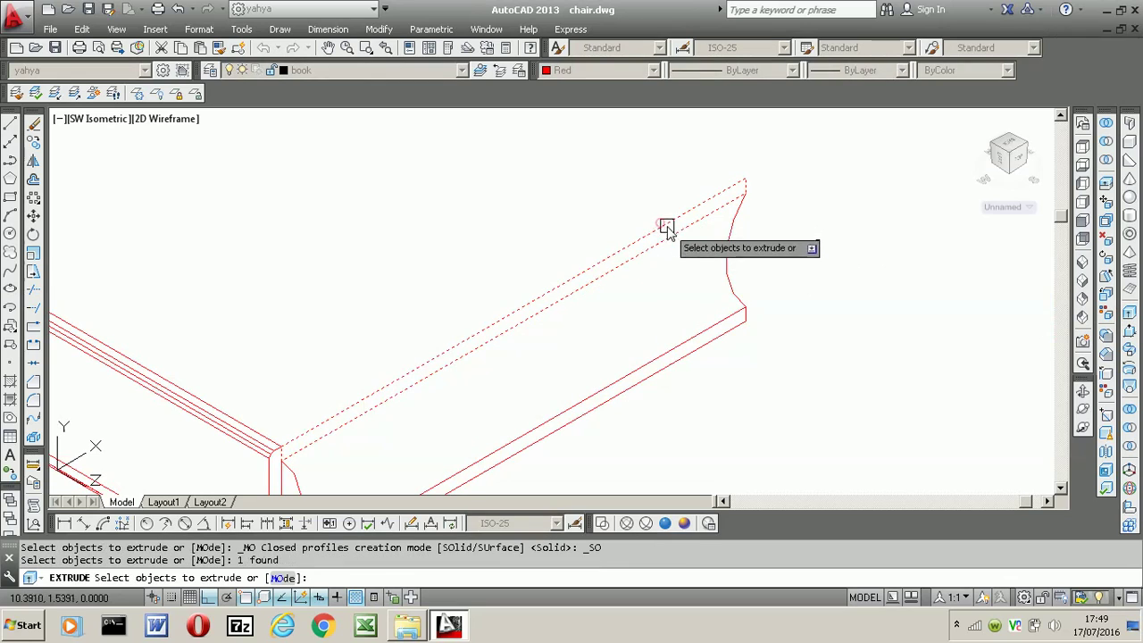
{"action": "left_click", "coordinate": [723, 259]}
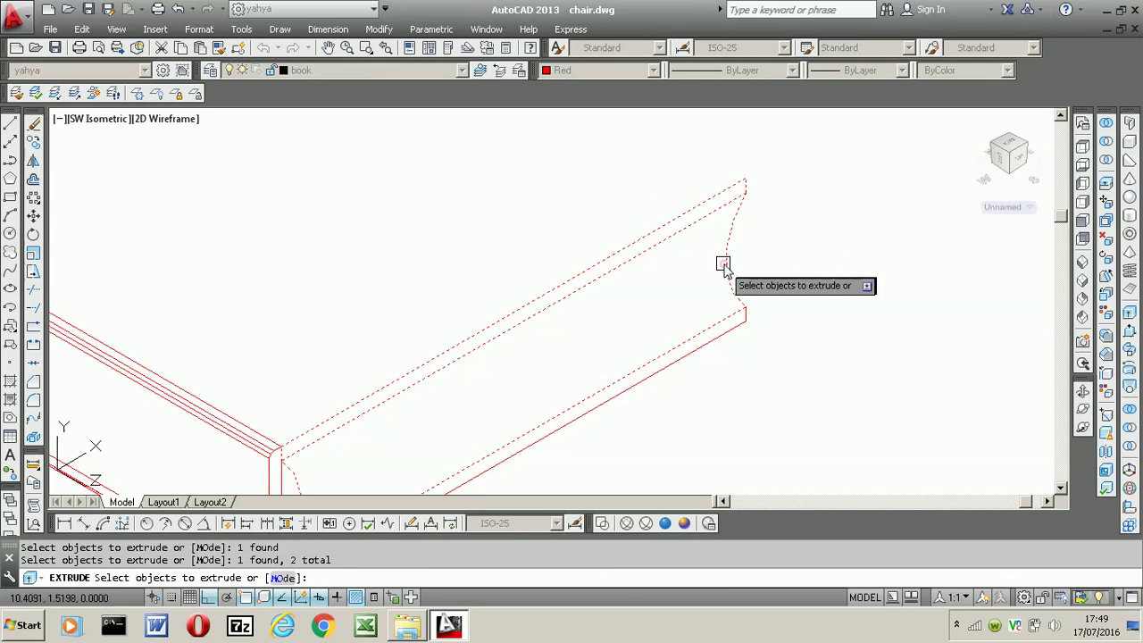
{"action": "left_click", "coordinate": [724, 336]}
{"action": "scroll", "coordinate": [723, 336], "scroll_direction": "down", "scroll_amount": 2}
{"action": "scroll", "coordinate": [663, 343], "scroll_direction": "down", "scroll_amount": 1}
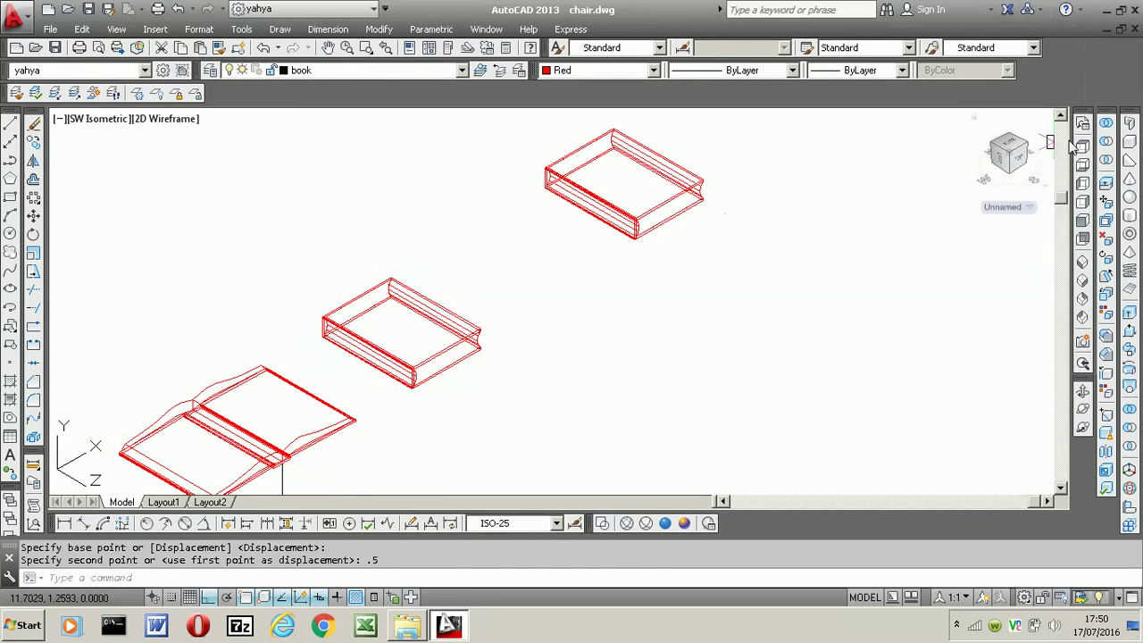
- In Top view, crossing-select the middle book
{"action": "left_click", "coordinate": [1082, 145]}
{"action": "mouse_move", "coordinate": [766, 204]}
{"action": "middle_mouse_down"}
{"action": "mouse_move", "coordinate": [536, 311]}
{"action": "mouse_move", "coordinate": [504, 314]}
{"action": "middle_mouse_up"}
{"action": "scroll", "coordinate": [504, 315], "scroll_direction": "up", "scroll_amount": 5}
{"action": "left_click", "coordinate": [545, 255]}
{"action": "left_click", "coordinate": [360, 438]}
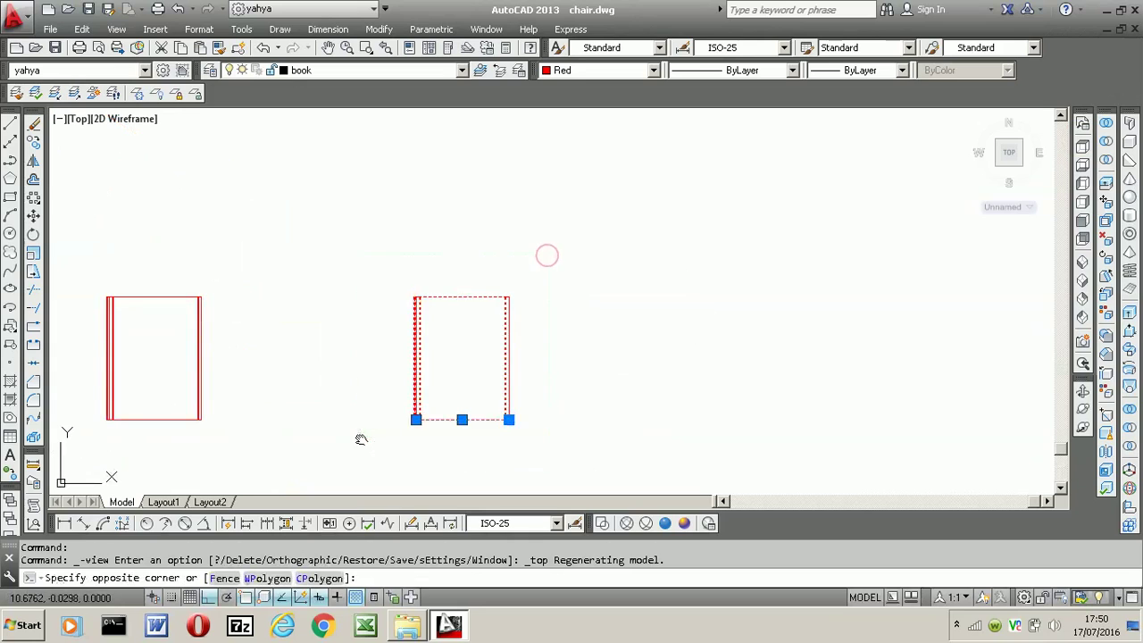
- Rotate the selected book to a free slanted angle with Ortho turned off
{"action": "left_click", "coordinate": [32, 233]}
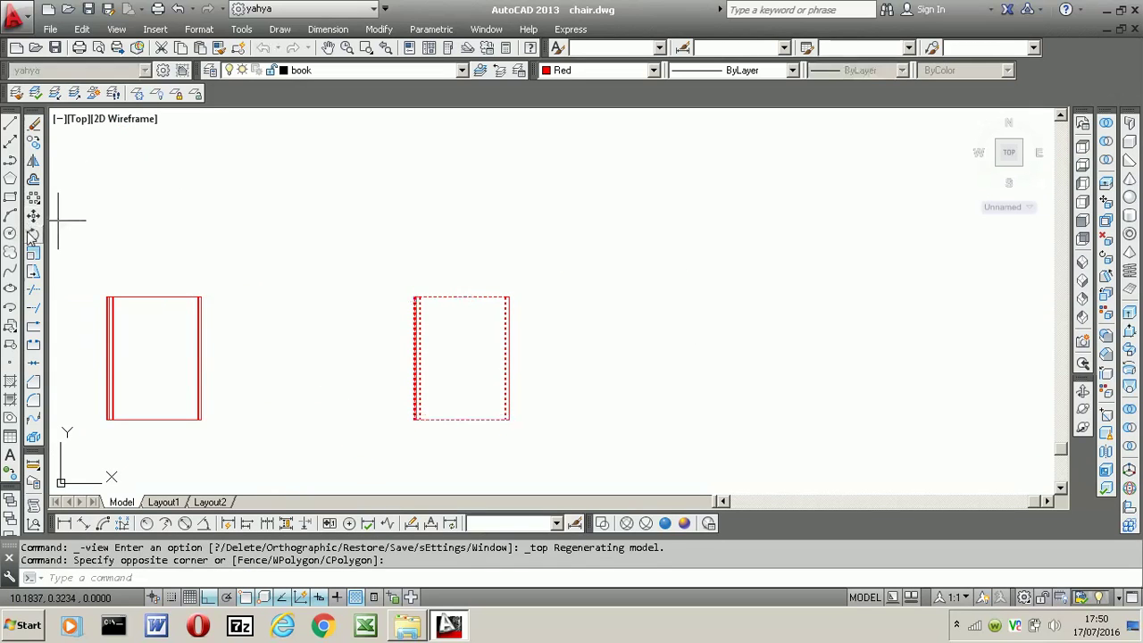
{"action": "left_click", "coordinate": [460, 364]}
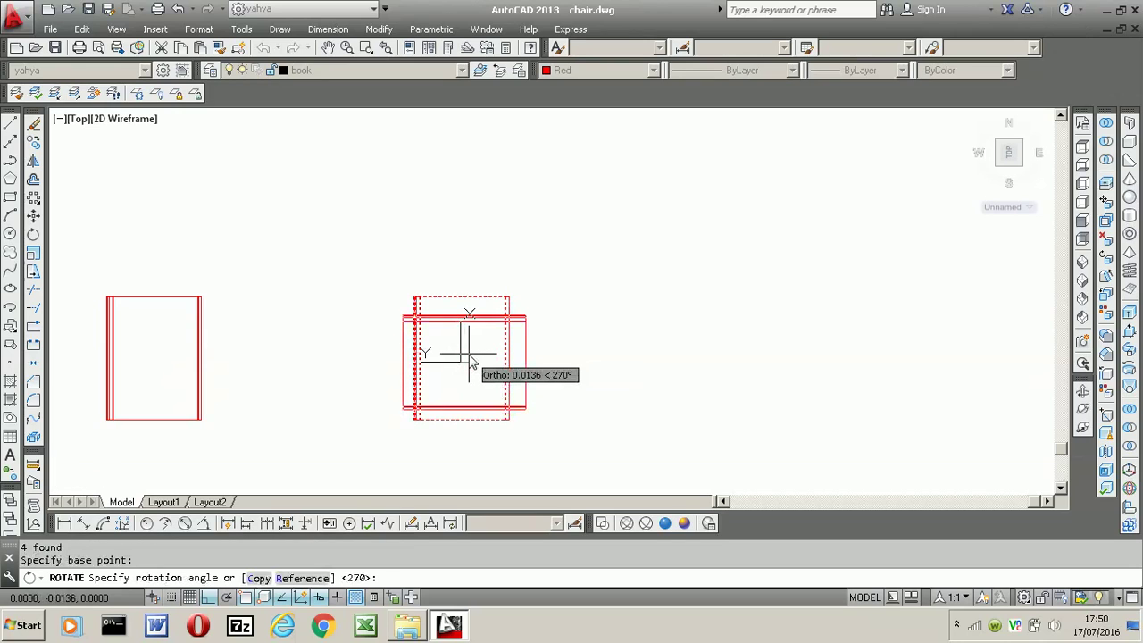
{"action": "key", "text": "F8"}
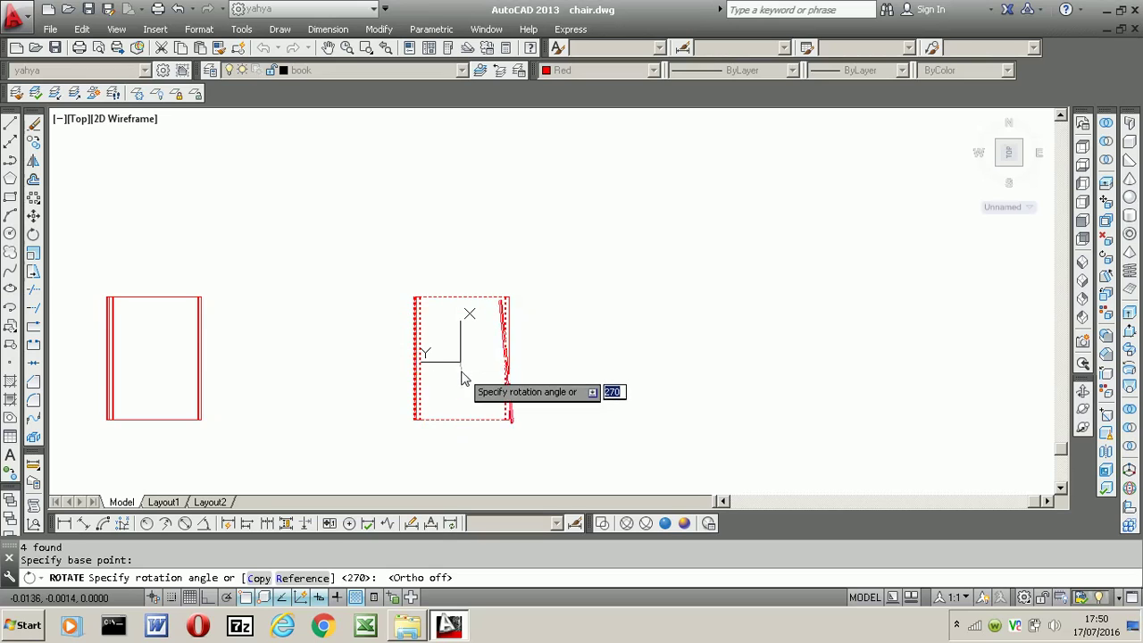
{"action": "left_click", "coordinate": [466, 387]}
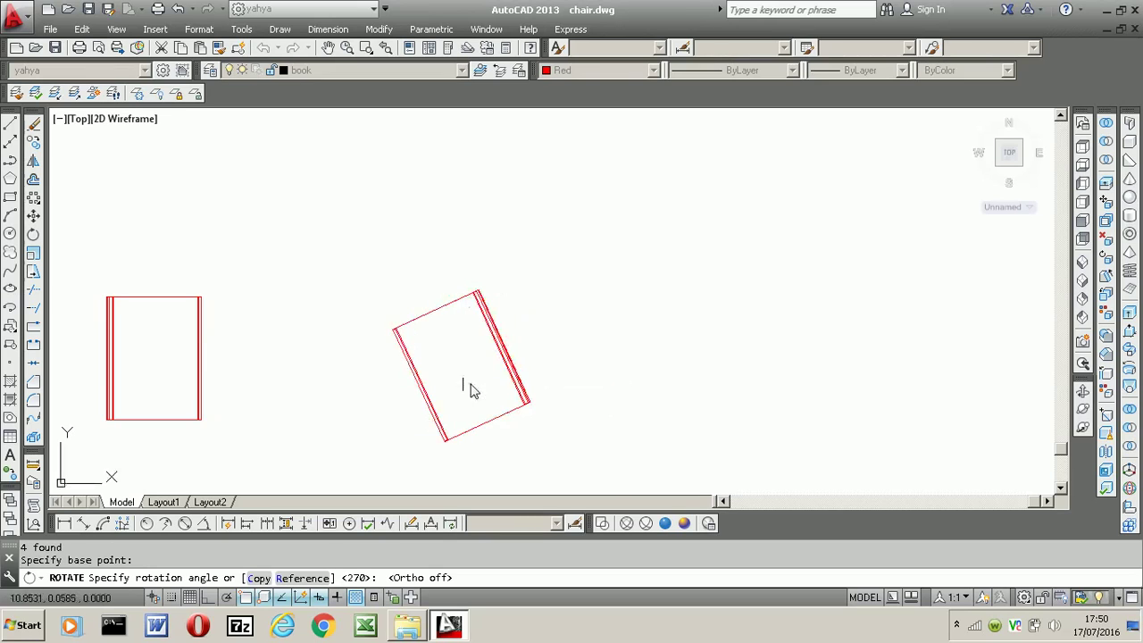
- Move the tilted book .5 units with Ortho on, then view in SW Isometric
{"action": "left_click", "coordinate": [544, 264]}
{"action": "left_click", "coordinate": [384, 448]}
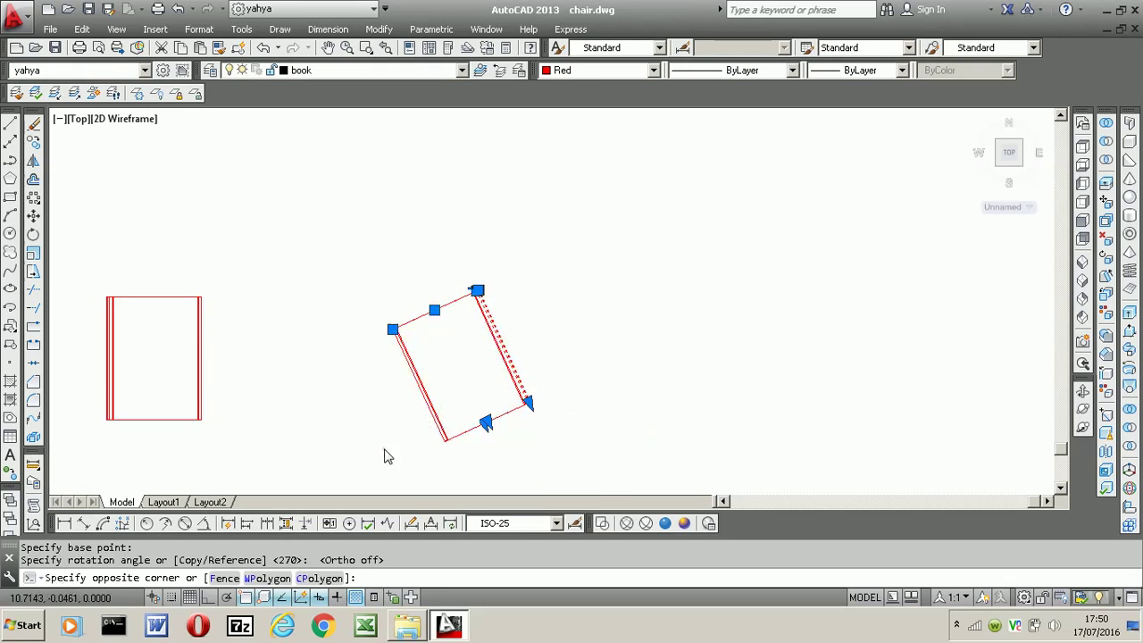
{"action": "left_click", "coordinate": [34, 216]}
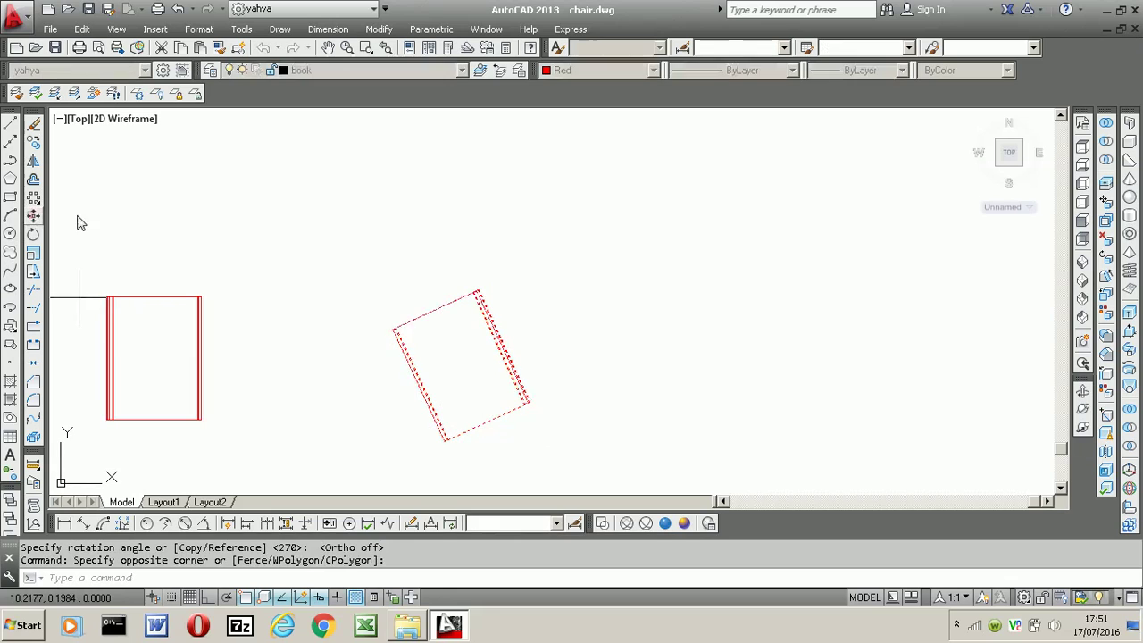
{"action": "left_click", "coordinate": [395, 215]}
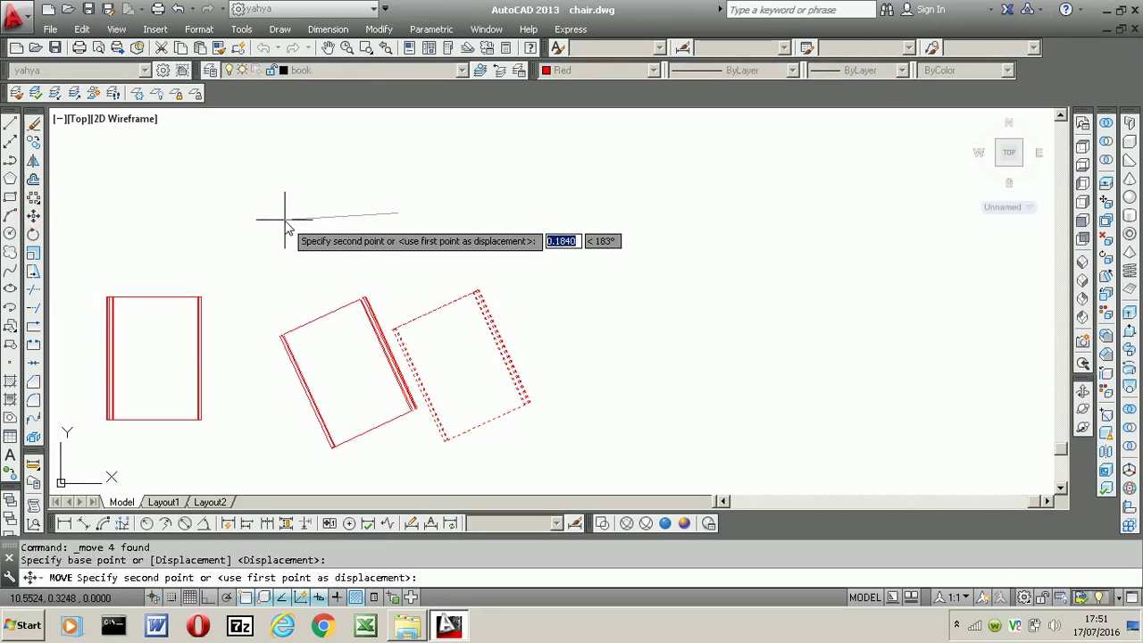
{"action": "key", "text": "F8"}
{"action": "scroll", "coordinate": [268, 223], "scroll_direction": "down", "scroll_amount": 4}
{"action": "type", "text": ".5"}
{"action": "key", "text": "Return"}
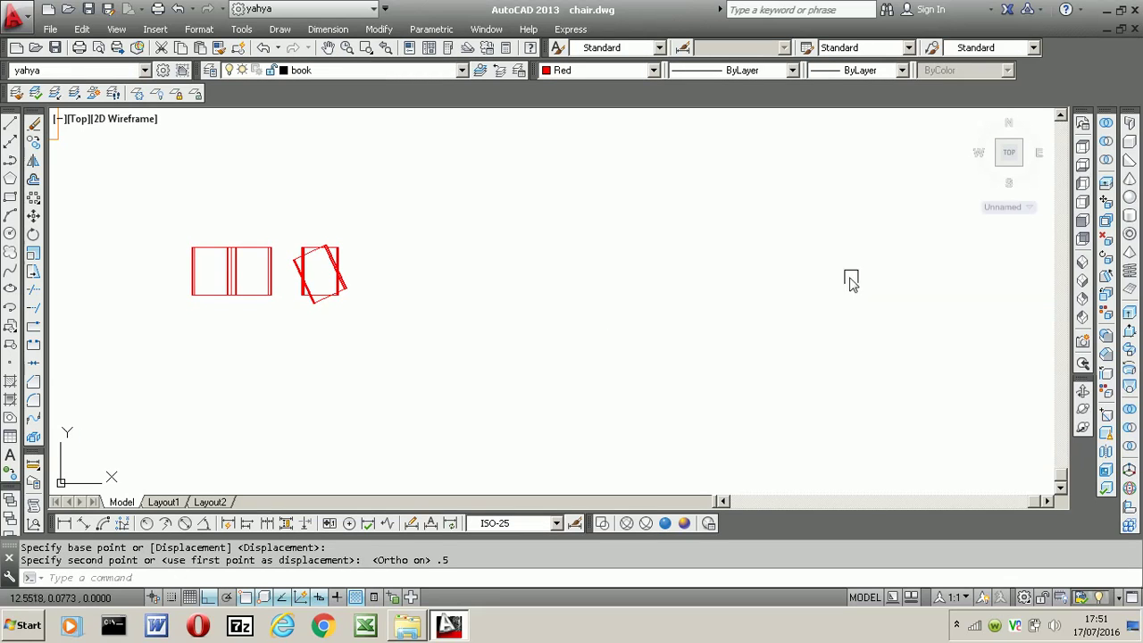
{"action": "left_click", "coordinate": [1082, 261]}
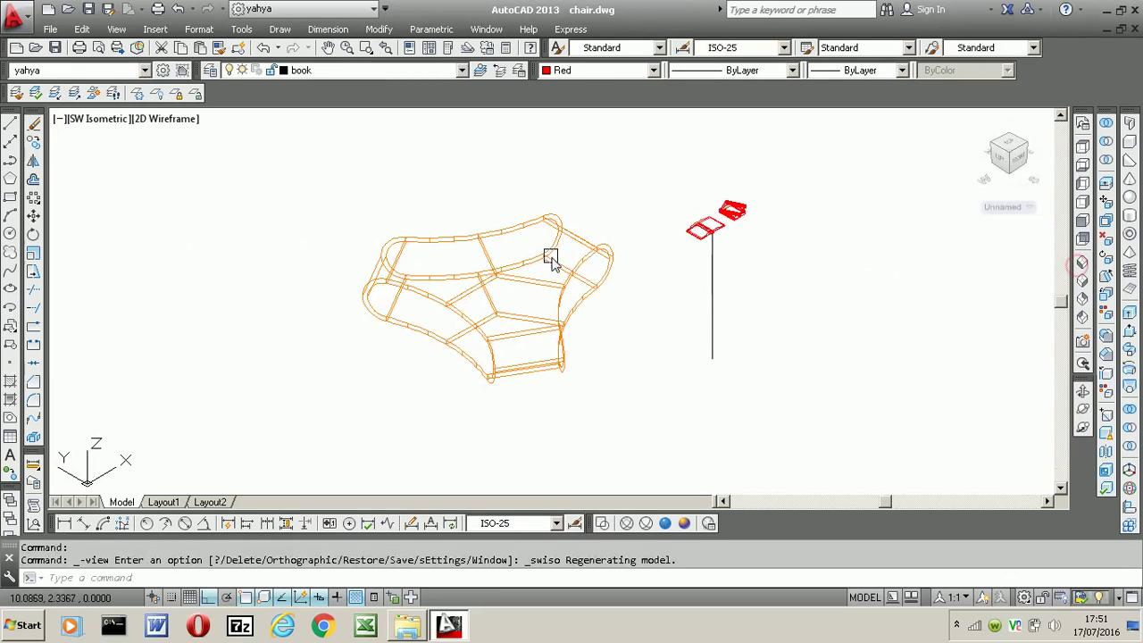
- Select the page solids of the open book and the book stack
{"action": "scroll", "coordinate": [715, 234], "scroll_direction": "up", "scroll_amount": 3}
{"action": "middle_click_drag", "start_coordinate": [727, 224], "coordinate": [523, 225]}
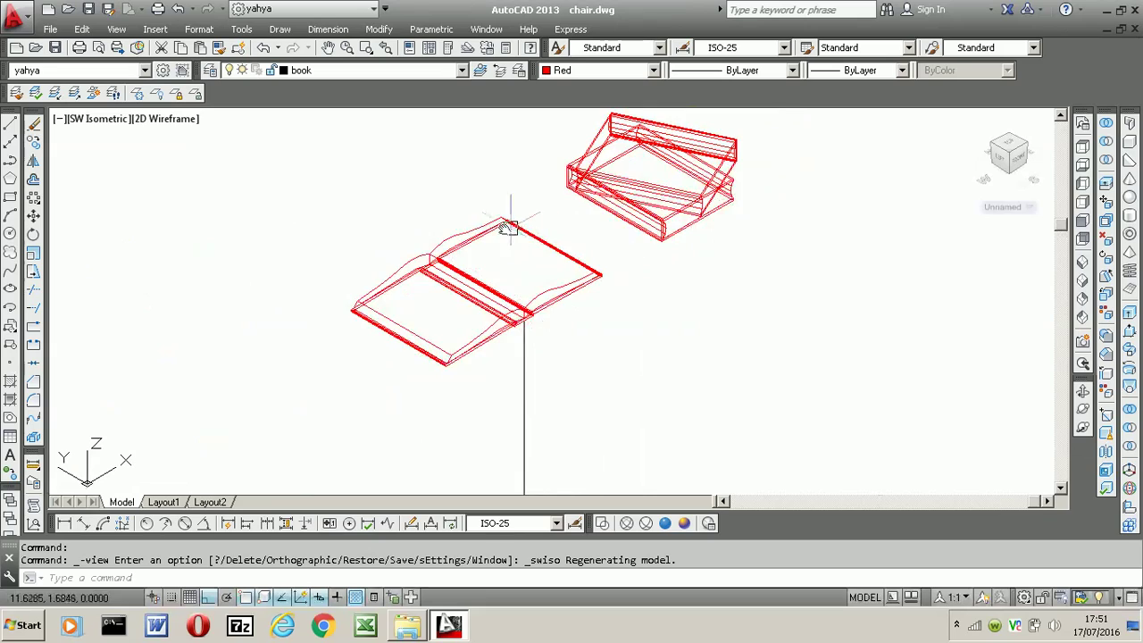
{"action": "scroll", "coordinate": [433, 223], "scroll_direction": "up", "scroll_amount": 4}
{"action": "left_click", "coordinate": [375, 295]}
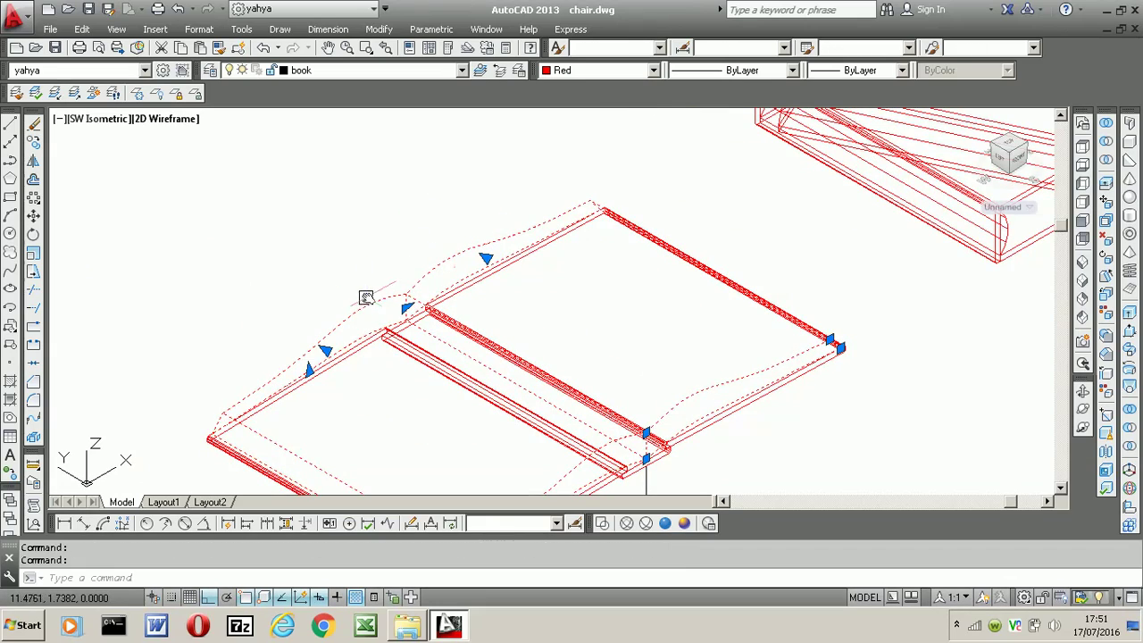
{"action": "scroll", "coordinate": [443, 184], "scroll_direction": "down", "scroll_amount": 2}
{"action": "middle_click_drag", "start_coordinate": [443, 184], "coordinate": [285, 252]}
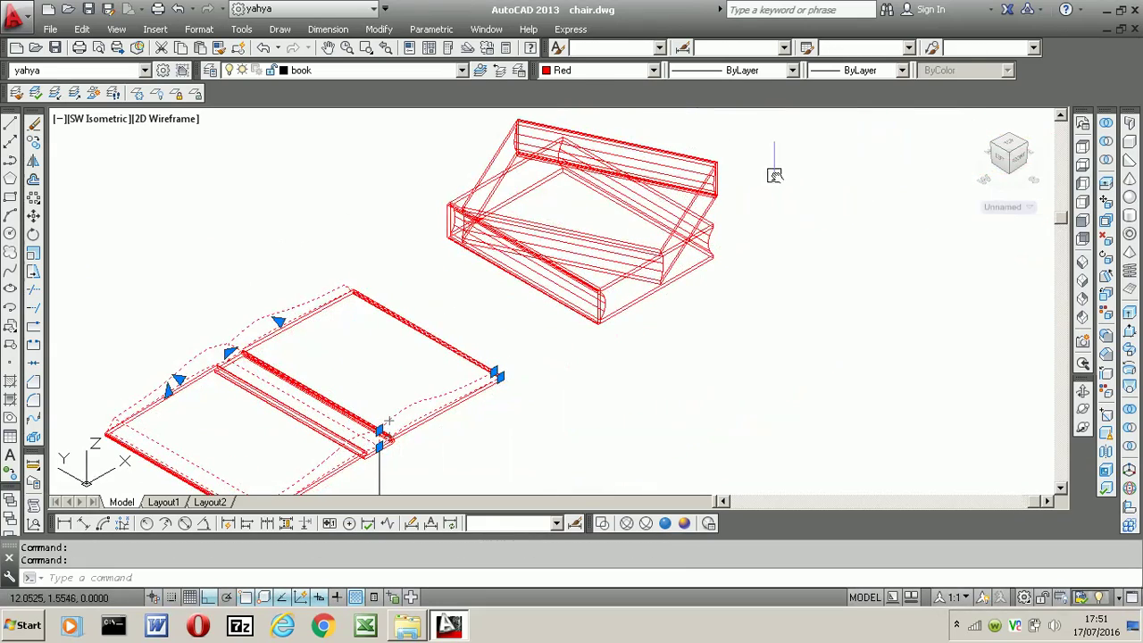
{"action": "scroll", "coordinate": [728, 184], "scroll_direction": "up", "scroll_amount": 5}
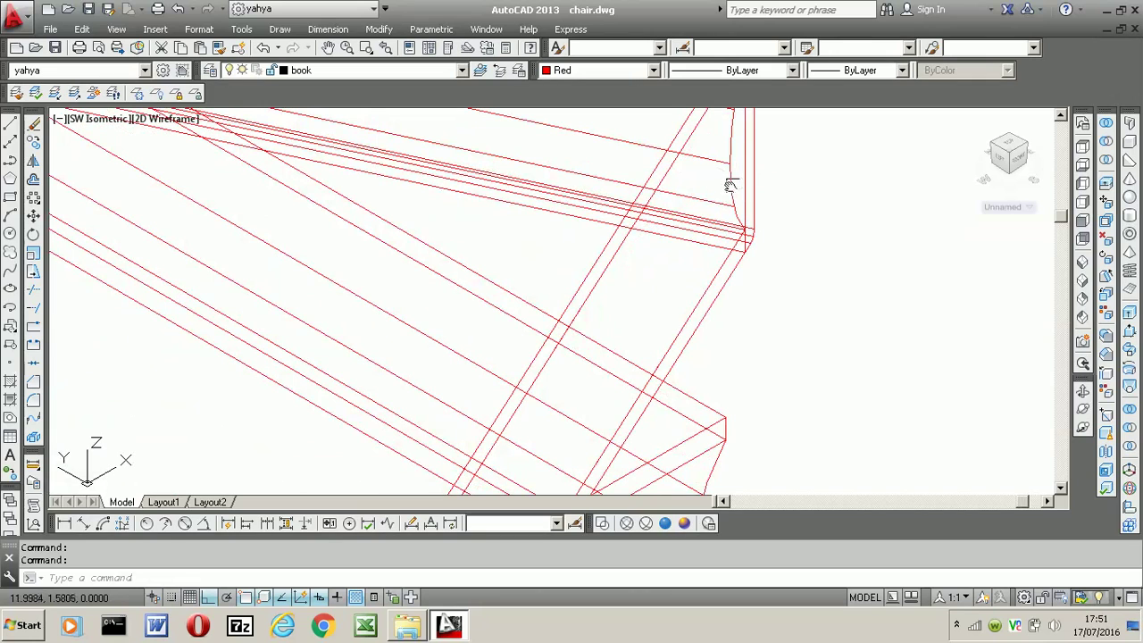
{"action": "scroll", "coordinate": [728, 186], "scroll_direction": "down", "scroll_amount": 1}
{"action": "scroll", "coordinate": [663, 191], "scroll_direction": "down", "scroll_amount": 1}
{"action": "scroll", "coordinate": [662, 260], "scroll_direction": "down", "scroll_amount": 2}
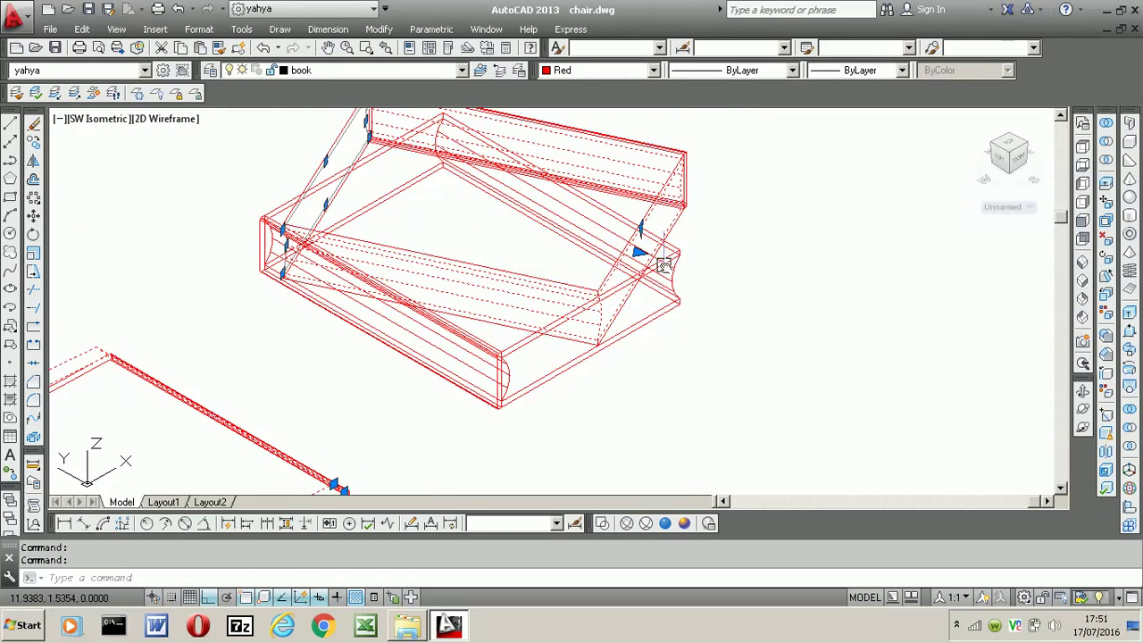
{"action": "left_click", "coordinate": [674, 282]}
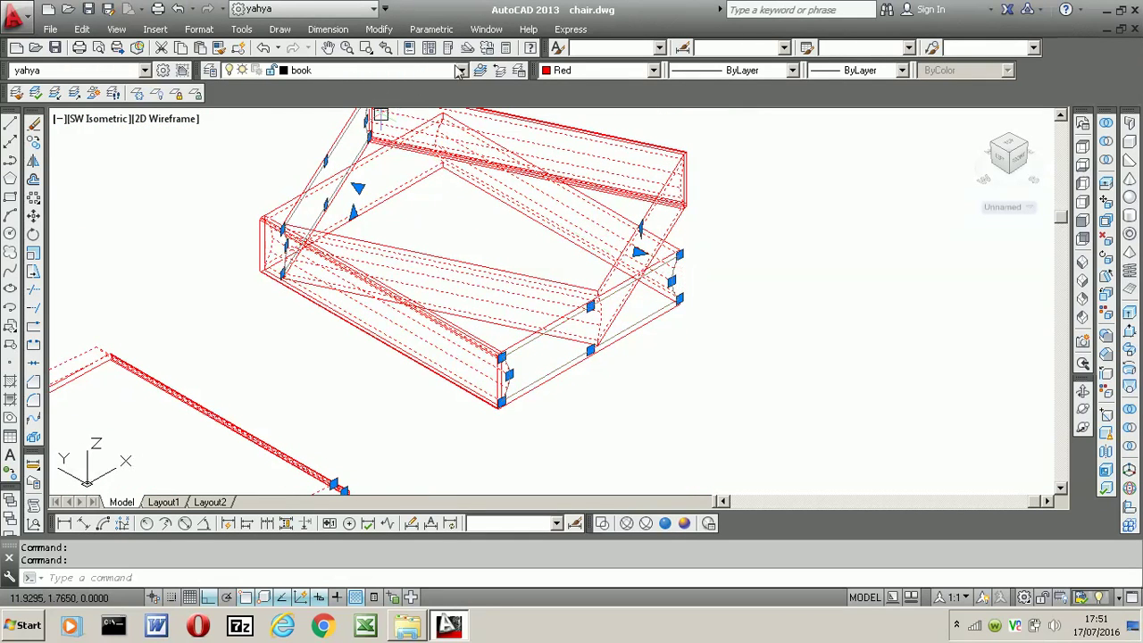
- Set the selected pages' colour to ByLayer and clear the selection
{"action": "left_click", "coordinate": [570, 75]}
{"action": "left_click", "coordinate": [572, 88]}
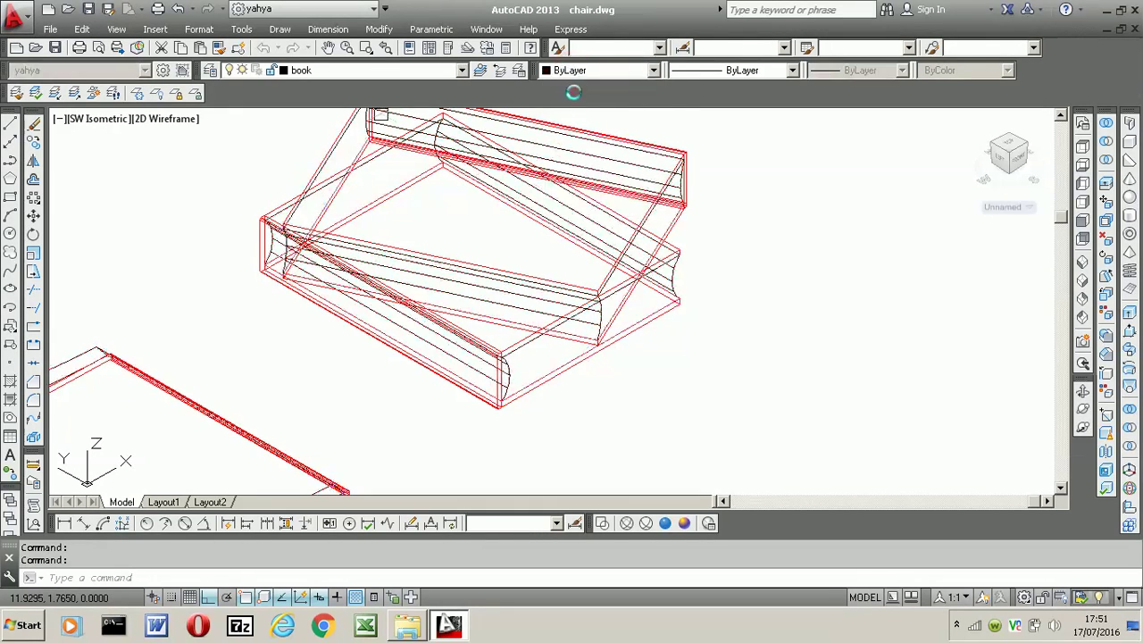
{"action": "scroll", "coordinate": [688, 258], "scroll_direction": "down", "scroll_amount": 1}
{"action": "scroll", "coordinate": [693, 278], "scroll_direction": "down", "scroll_amount": 1}
{"action": "scroll", "coordinate": [702, 280], "scroll_direction": "down", "scroll_amount": 1}
{"action": "scroll", "coordinate": [660, 237], "scroll_direction": "down", "scroll_amount": 1}
{"action": "key", "text": "Escape"}
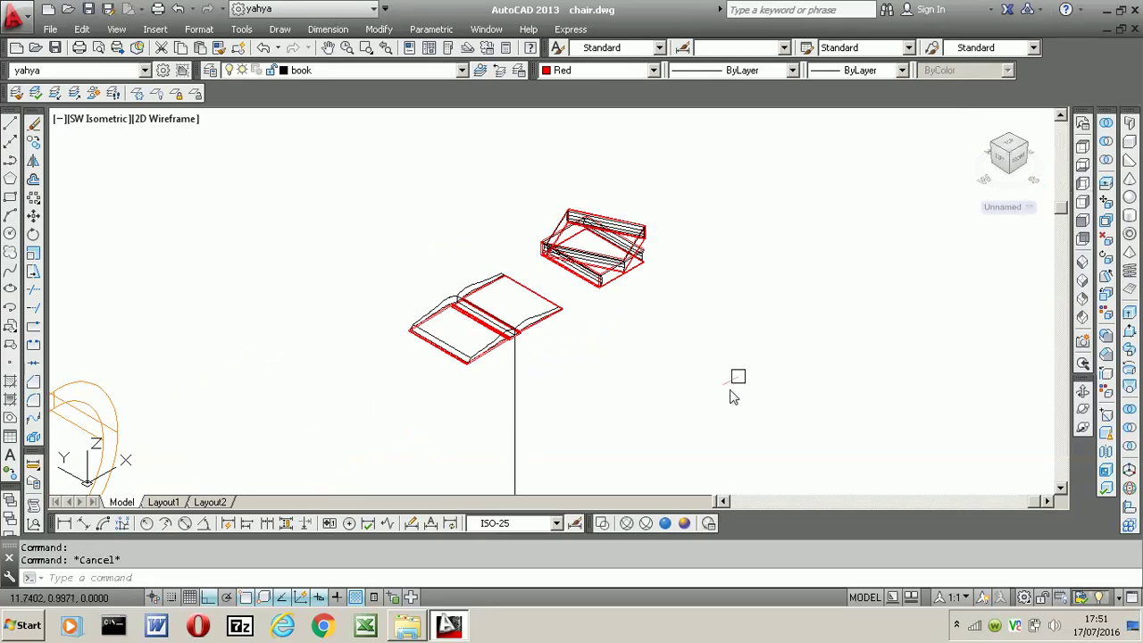
- Set the visual style to Realistic
{"action": "left_click", "coordinate": [664, 524]}
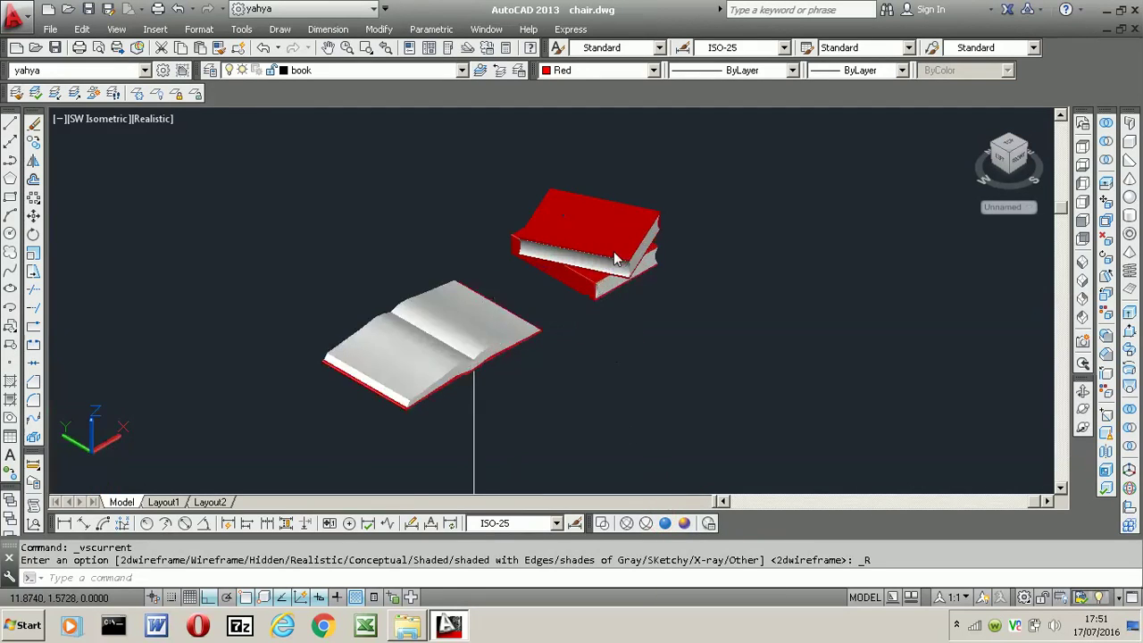
{"action": "scroll", "coordinate": [589, 303], "scroll_direction": "down", "scroll_amount": 2}
{"action": "scroll", "coordinate": [589, 348], "scroll_direction": "down", "scroll_amount": 2}
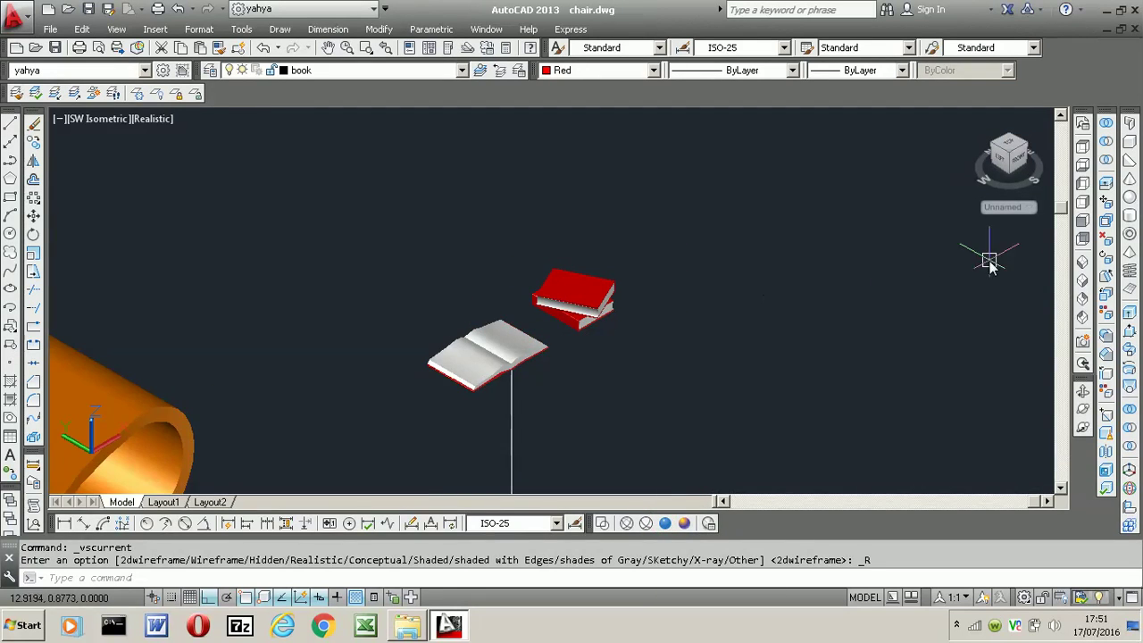
- In Top view, window-select both books and start moving them from a base point
{"action": "left_click", "coordinate": [1082, 147]}
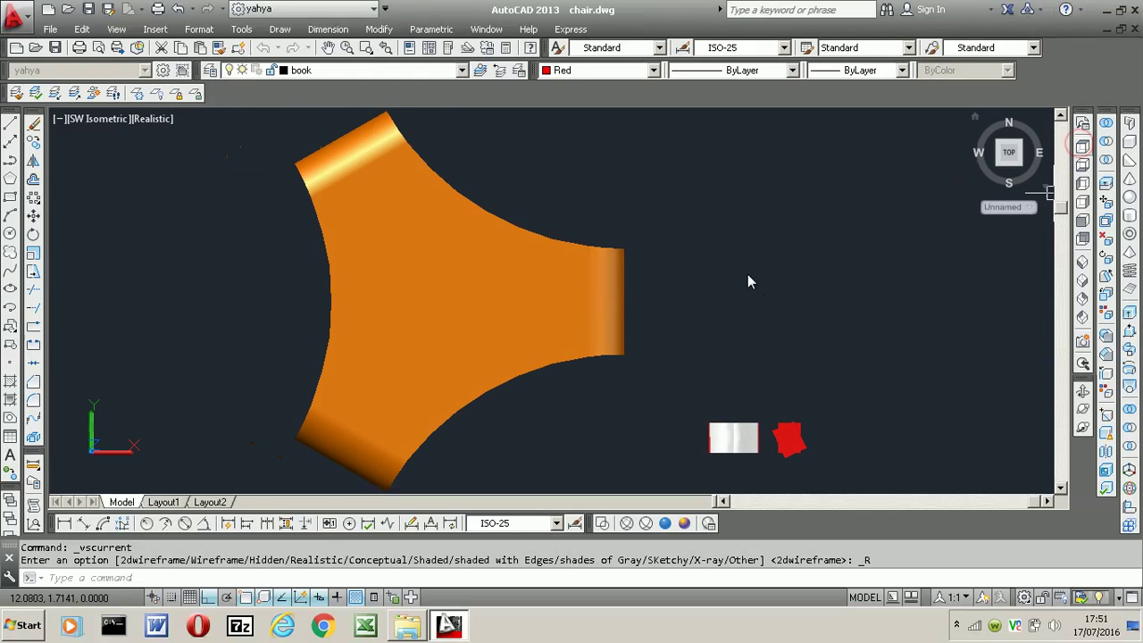
{"action": "left_click", "coordinate": [577, 283]}
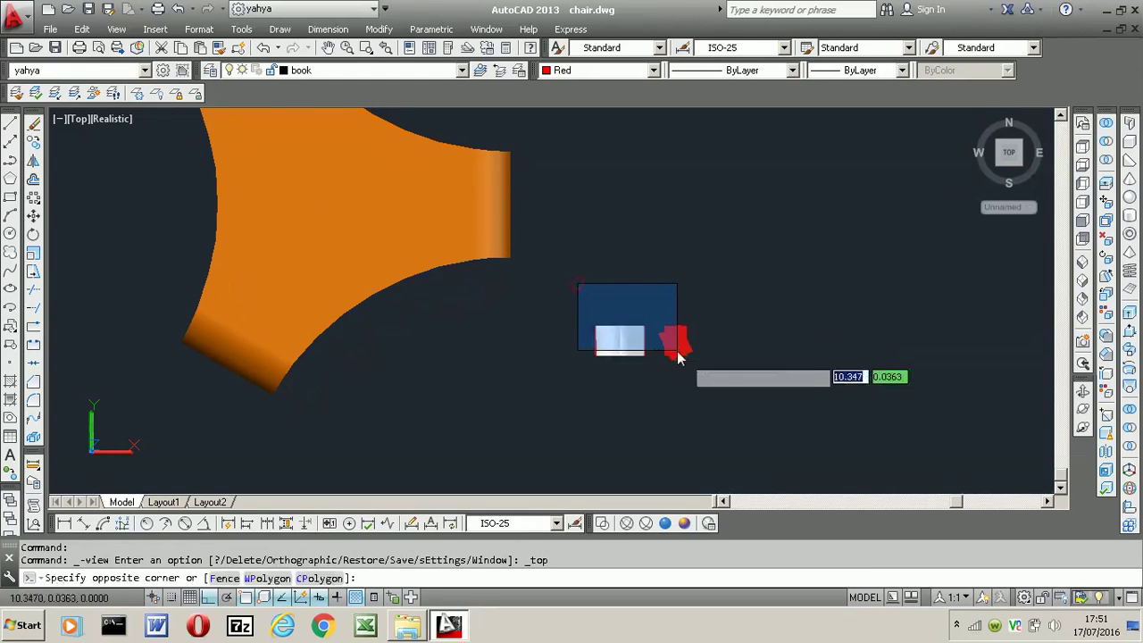
{"action": "left_click", "coordinate": [721, 375]}
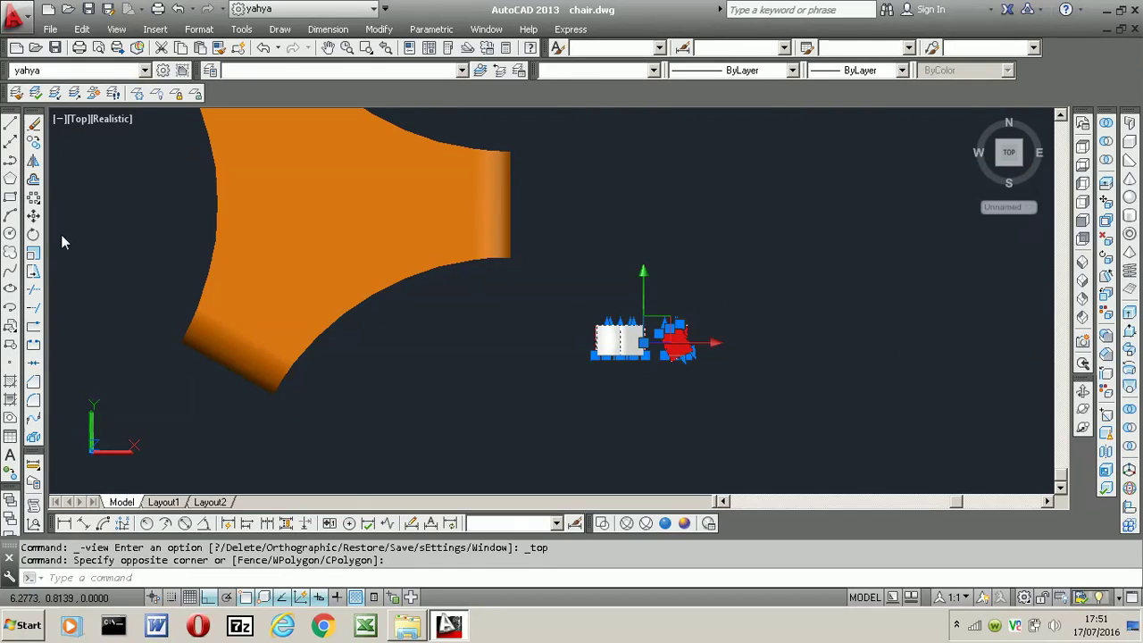
{"action": "left_click", "coordinate": [33, 215]}
{"action": "scroll", "coordinate": [621, 254], "scroll_direction": "down", "scroll_amount": 2}
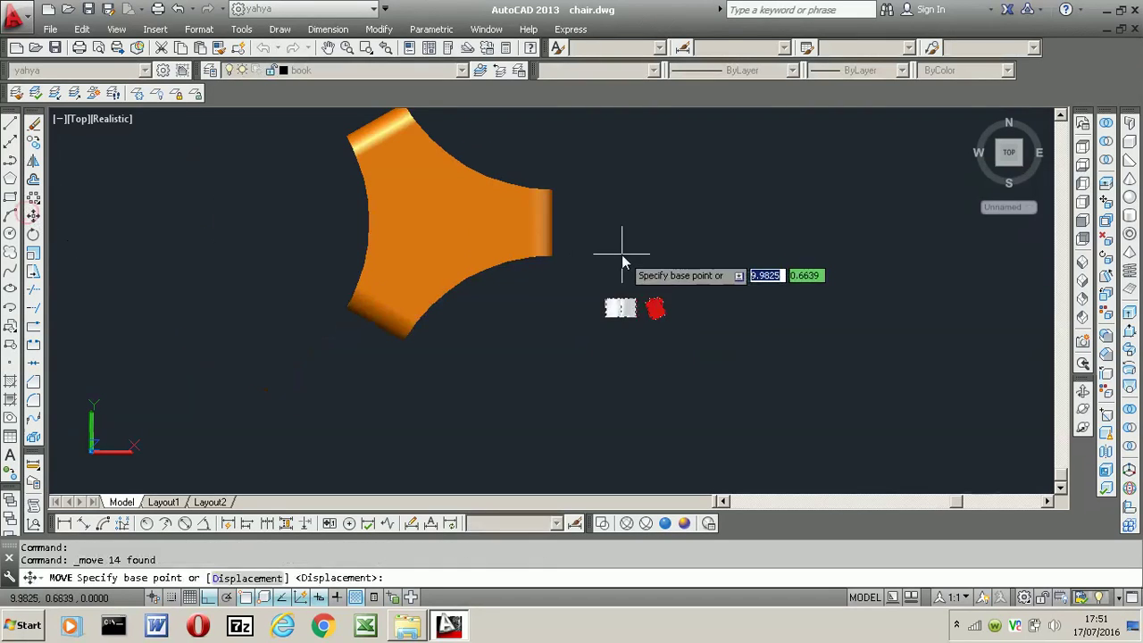
{"action": "left_click", "coordinate": [685, 411]}
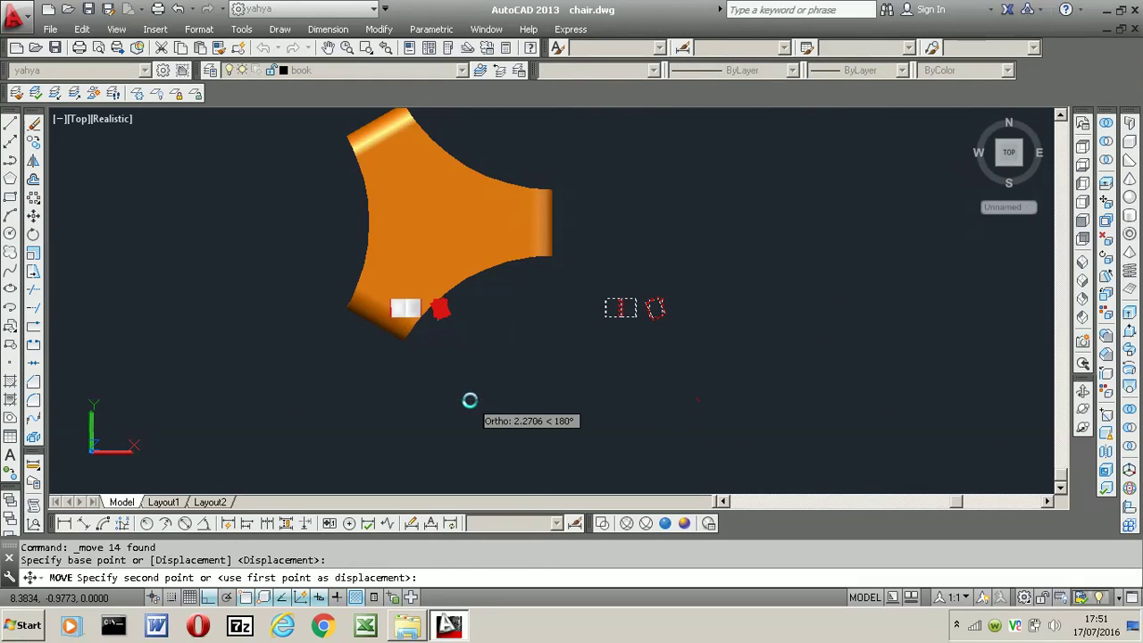